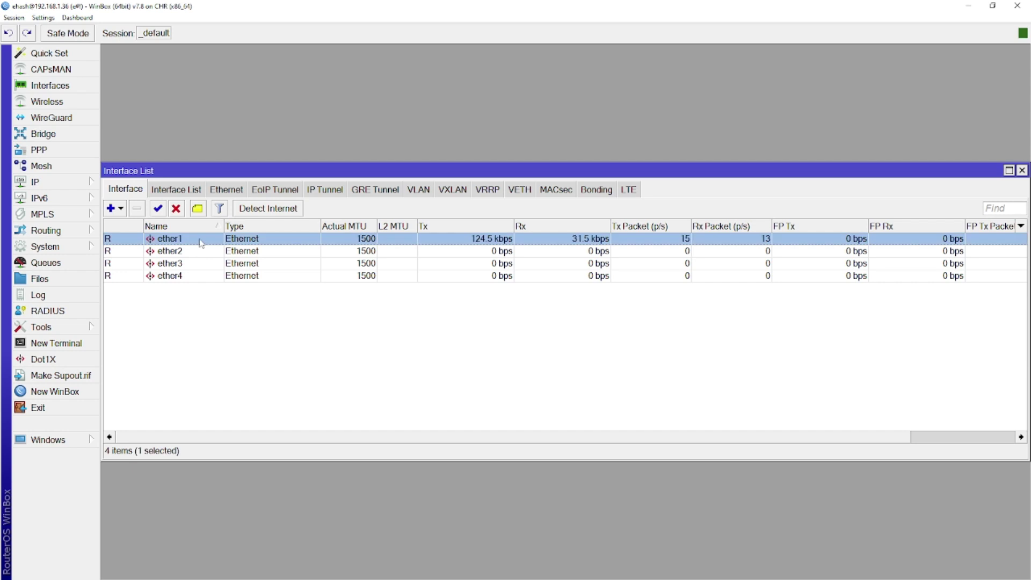
Inspect ether1's properties and Traffic statistics, then close the Interface List
double_click(201, 242)
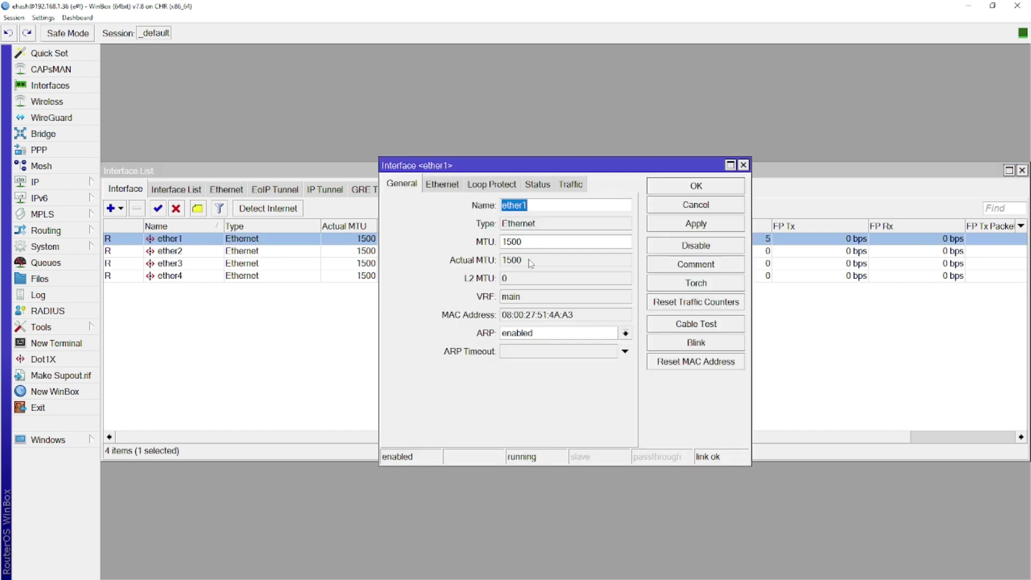
left_click(566, 184)
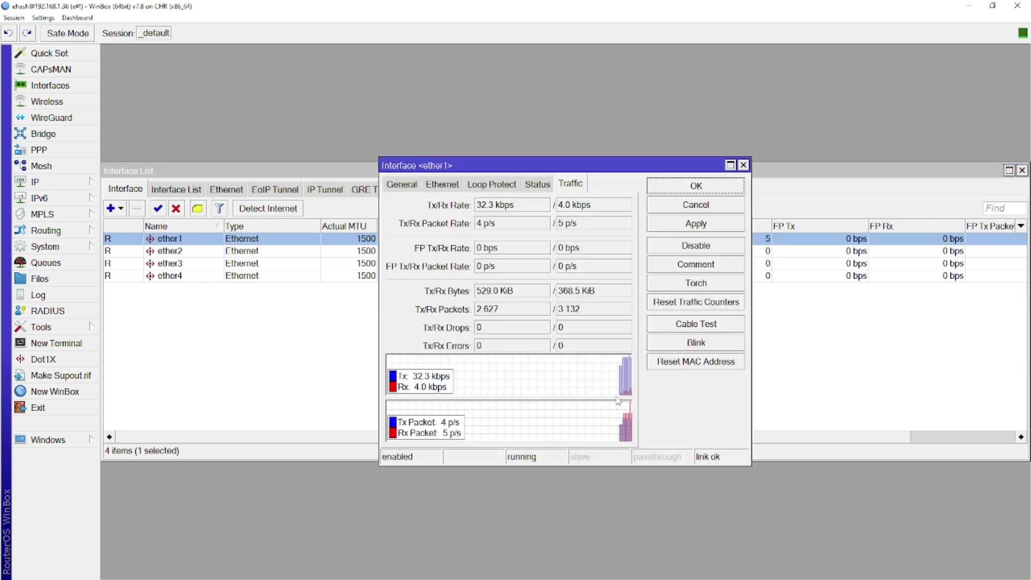
left_click(712, 189)
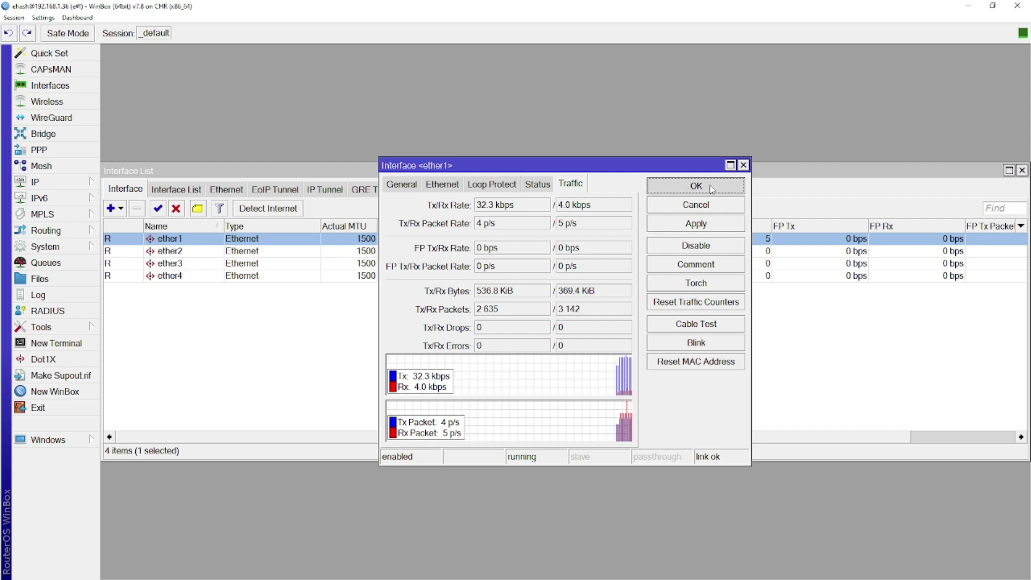
left_click(1022, 170)
Review the IP Services list, checking the winbox service on port 8291
left_click(57, 185)
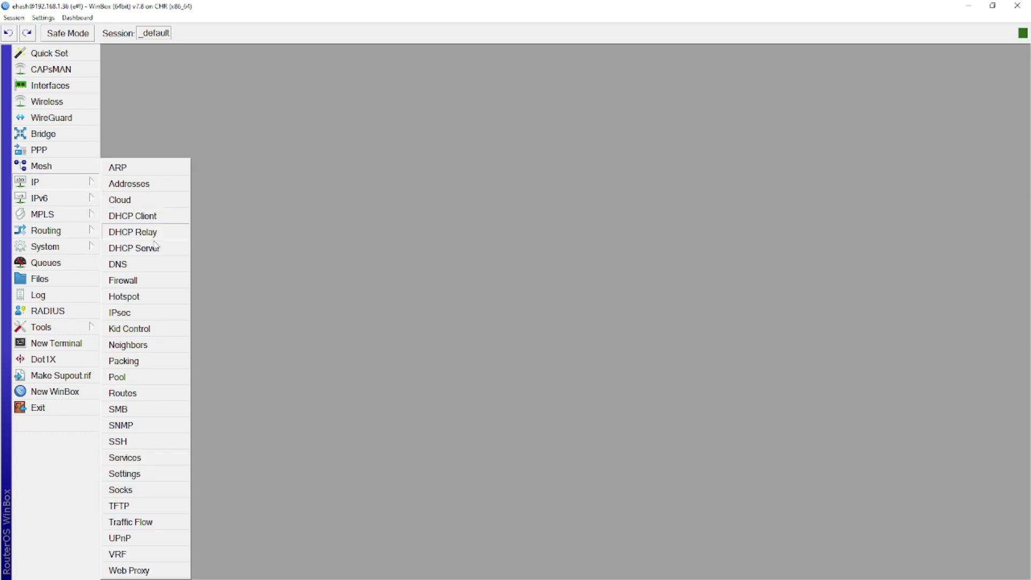
left_click(137, 460)
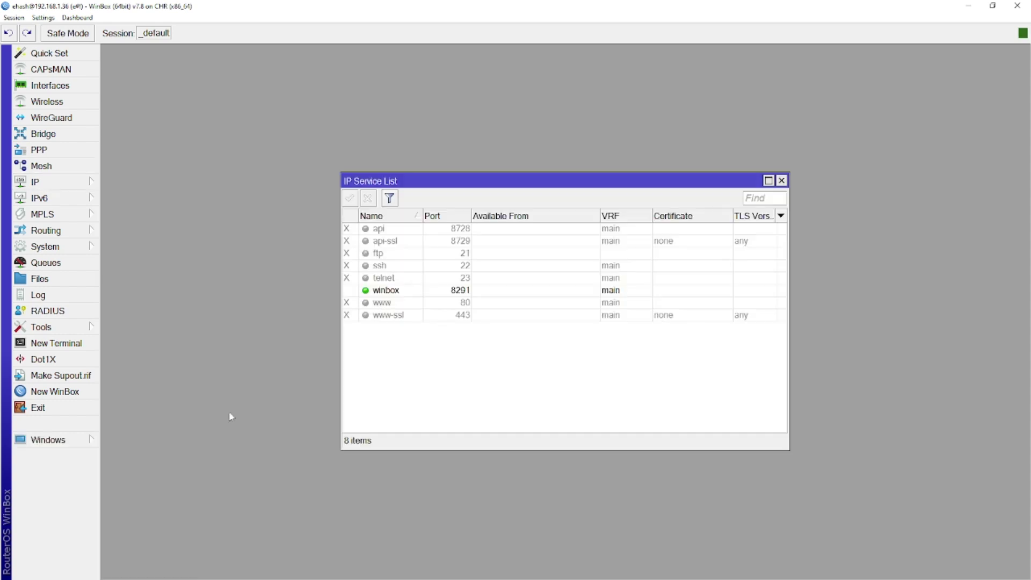
left_click(384, 291)
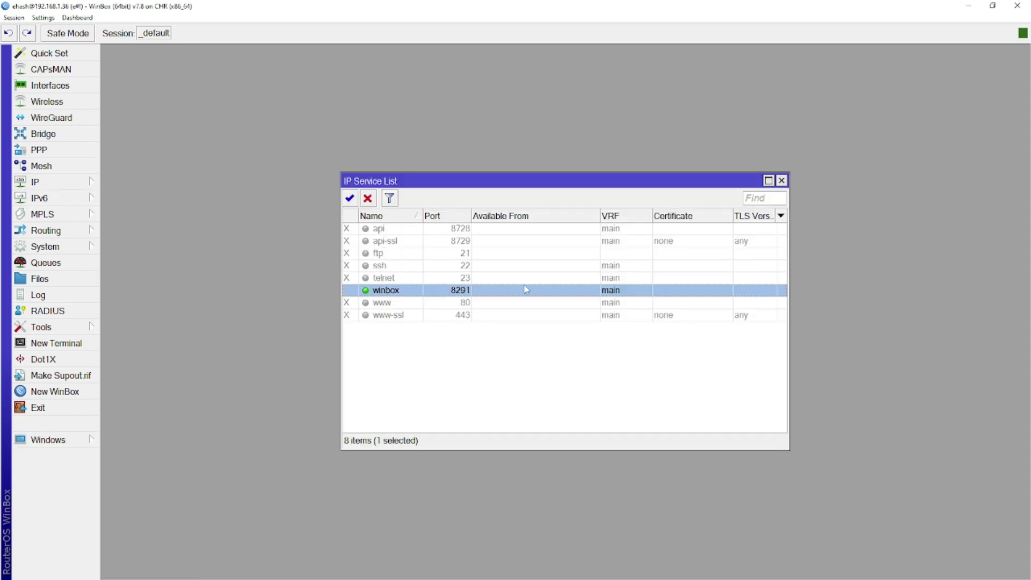
left_click(781, 181)
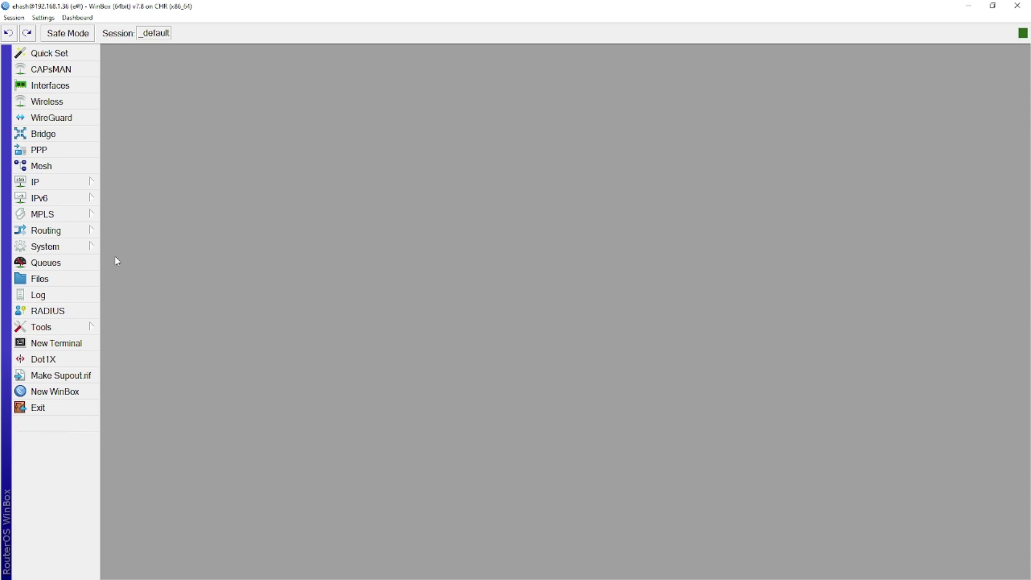
Review the router's user accounts, admin and the second user, and close the User List
left_click(75, 246)
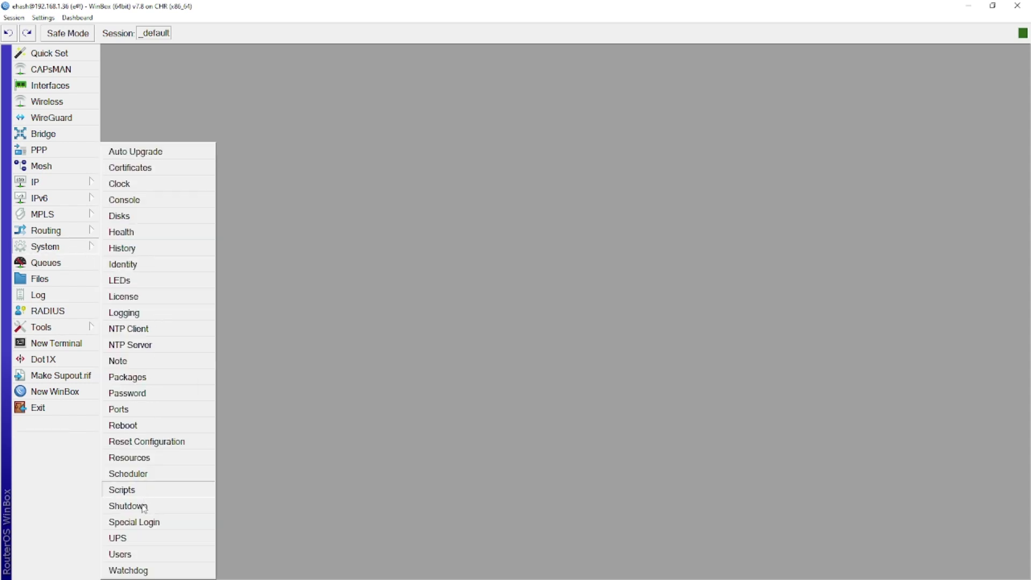
left_click(147, 554)
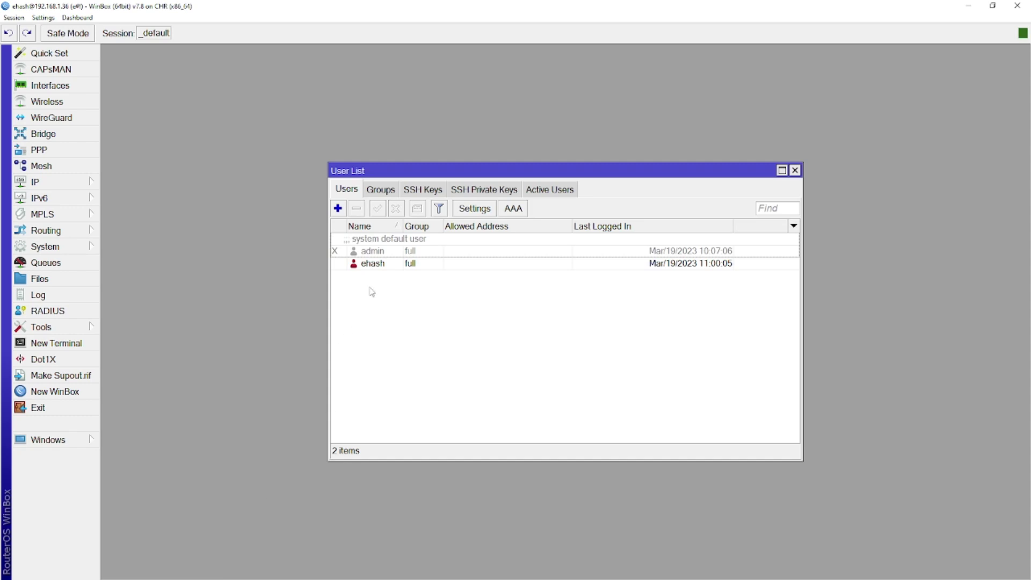
left_click(382, 252)
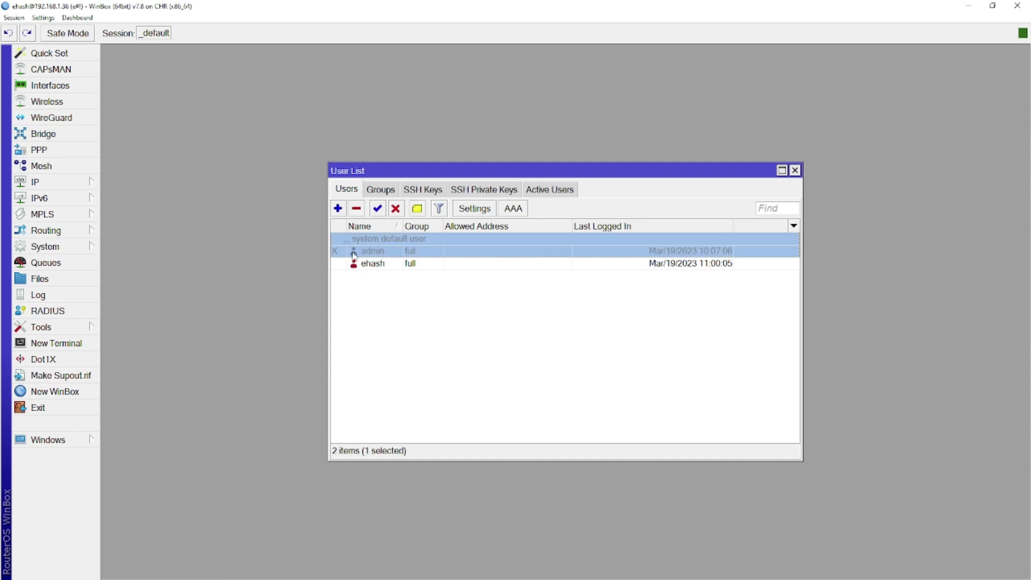
left_click(398, 265)
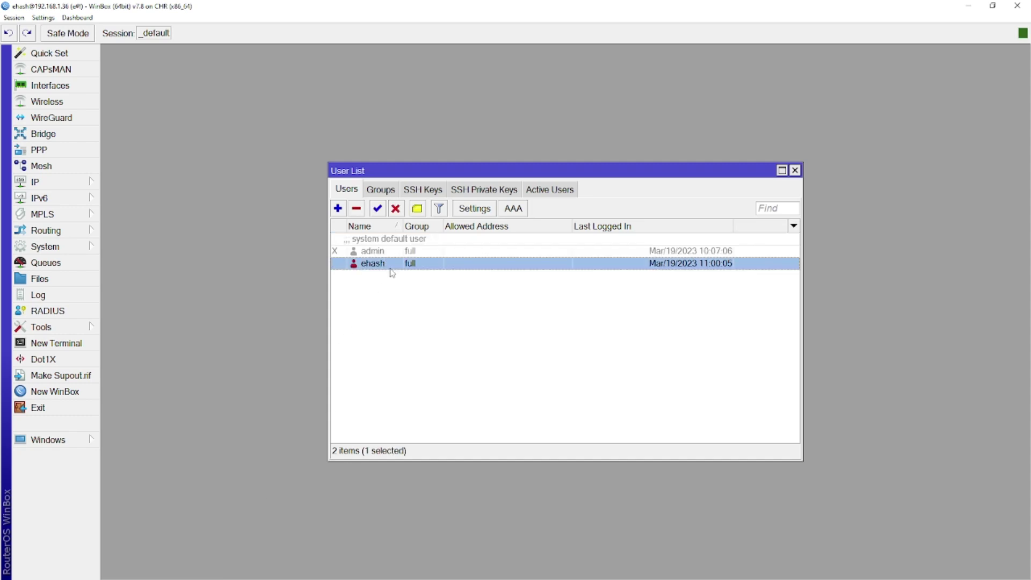
left_click(795, 171)
left_click(59, 327)
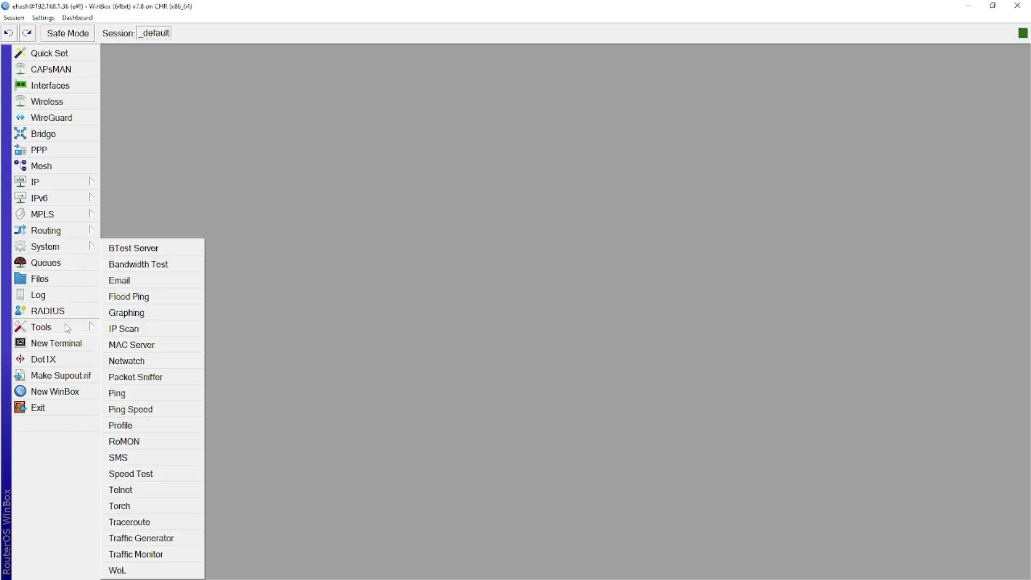
Confirm MAC Telnet's allowed interface list stays none and leave MAC Ping settings unchanged
left_click(140, 346)
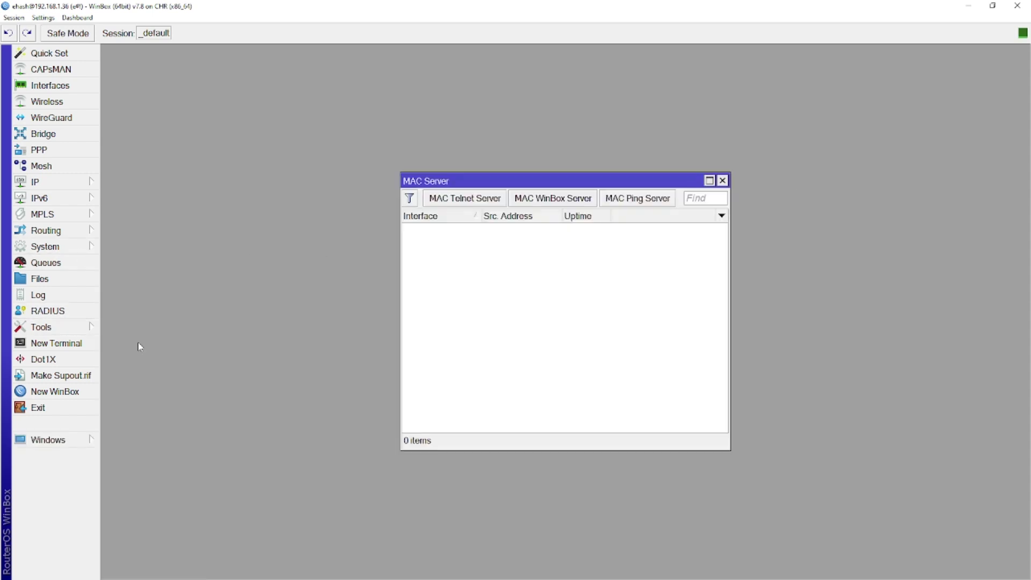
left_click(466, 201)
left_click(596, 297)
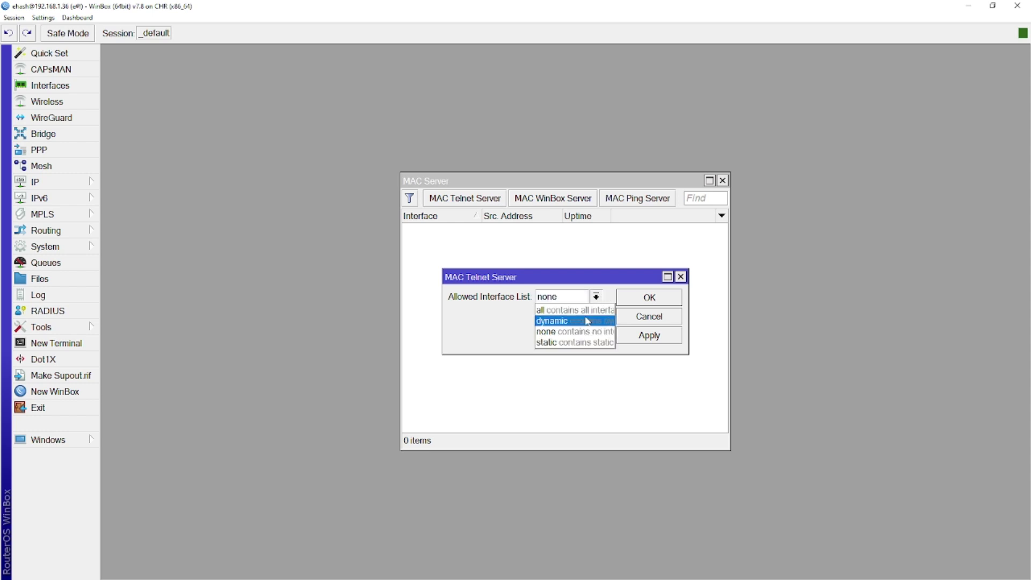
left_click(575, 332)
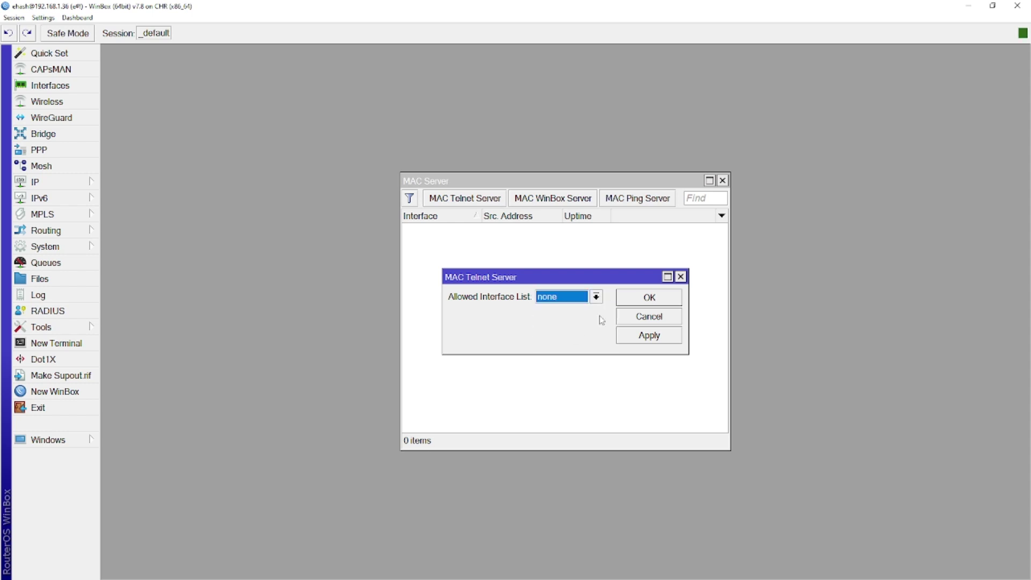
left_click(680, 276)
left_click(648, 204)
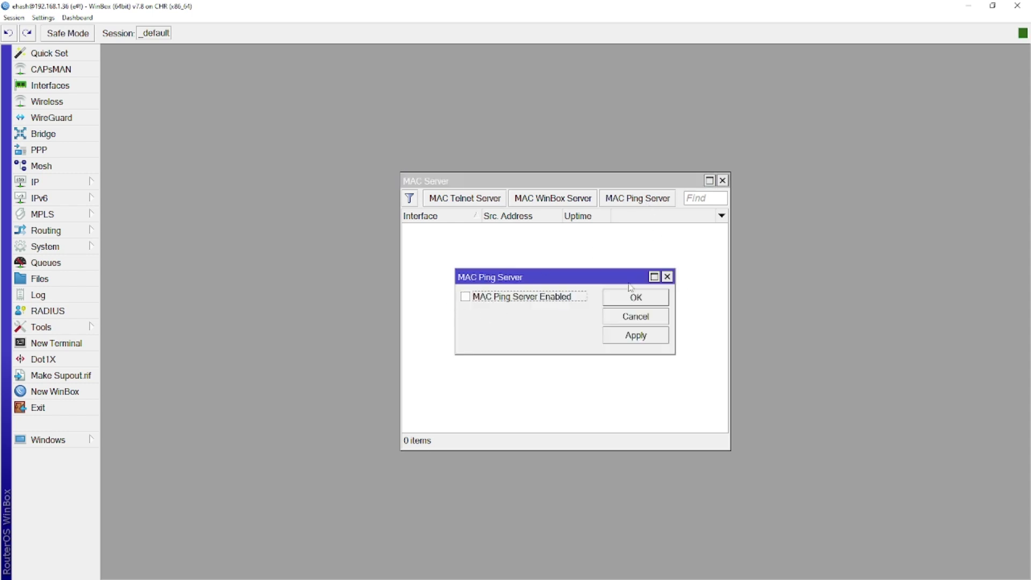
left_click(667, 276)
left_click(722, 180)
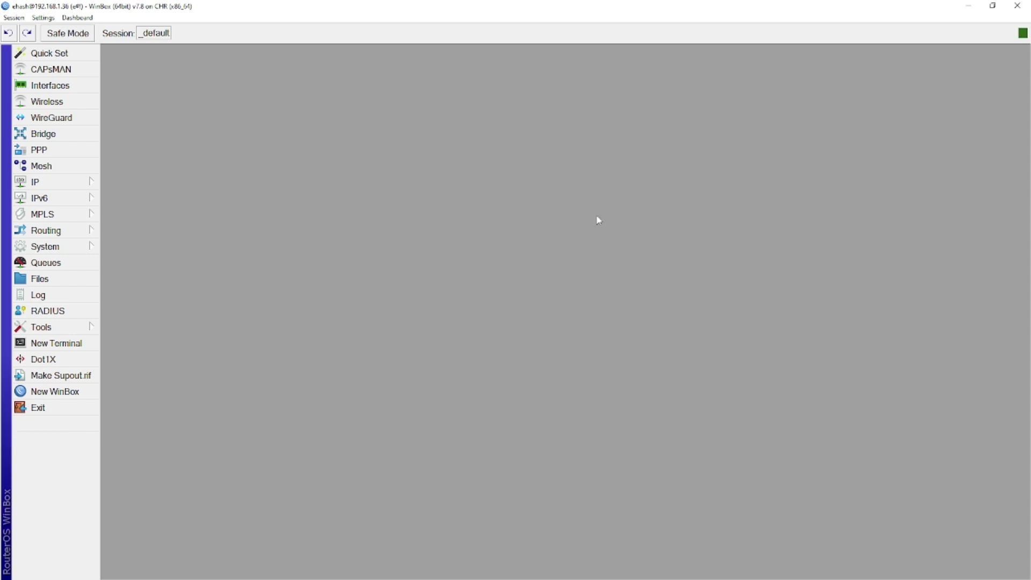
Check the BTest Server stays disabled with authentication, and confirm the router identity e#!
left_click(60, 327)
left_click(146, 251)
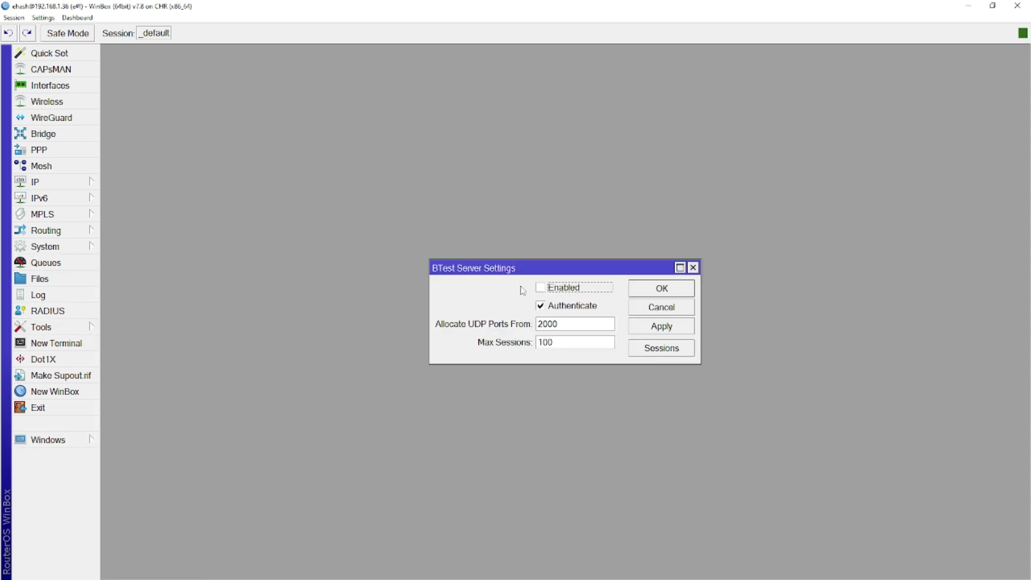
left_click(693, 267)
left_click(92, 248)
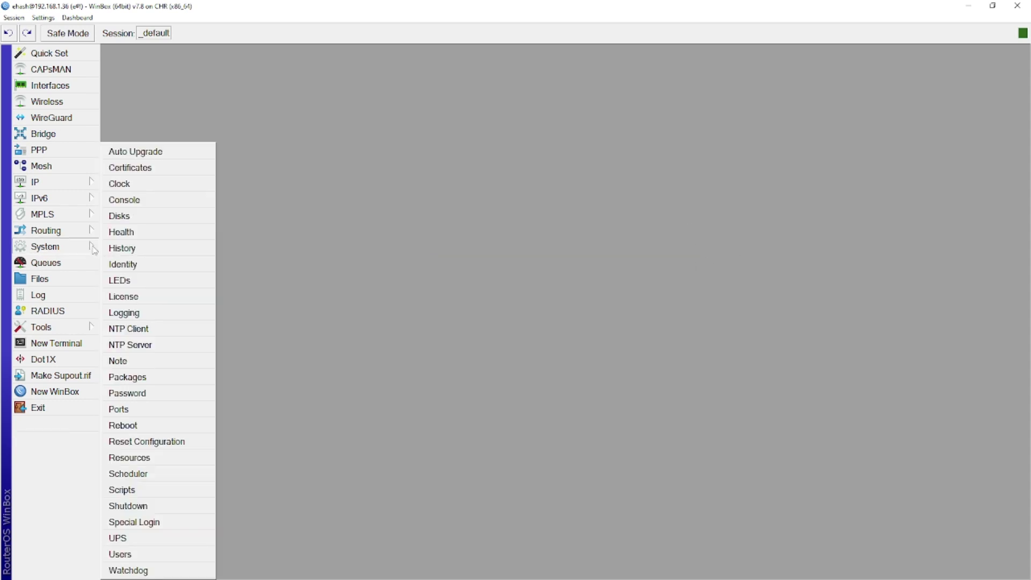
left_click(123, 264)
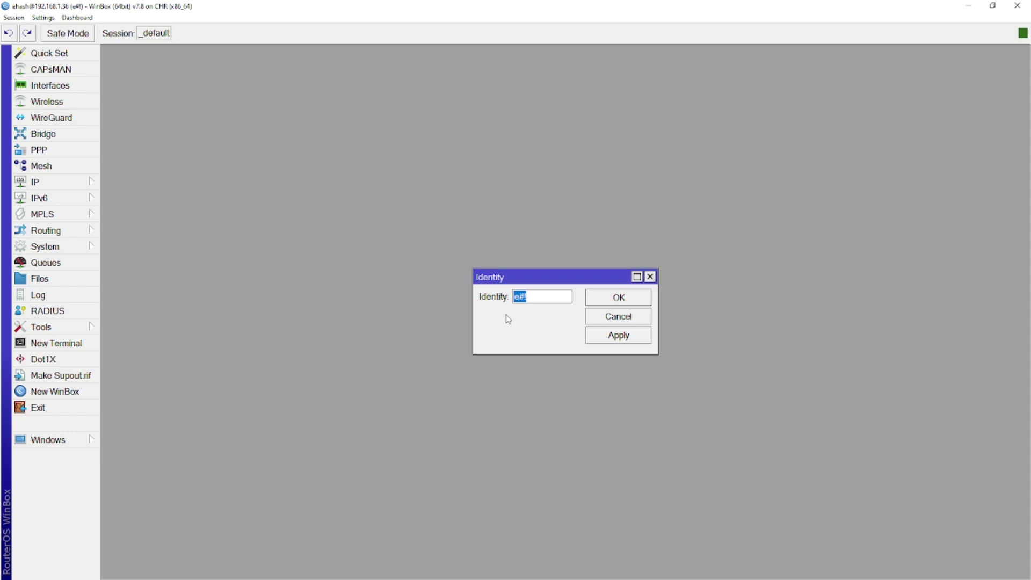
left_click(617, 298)
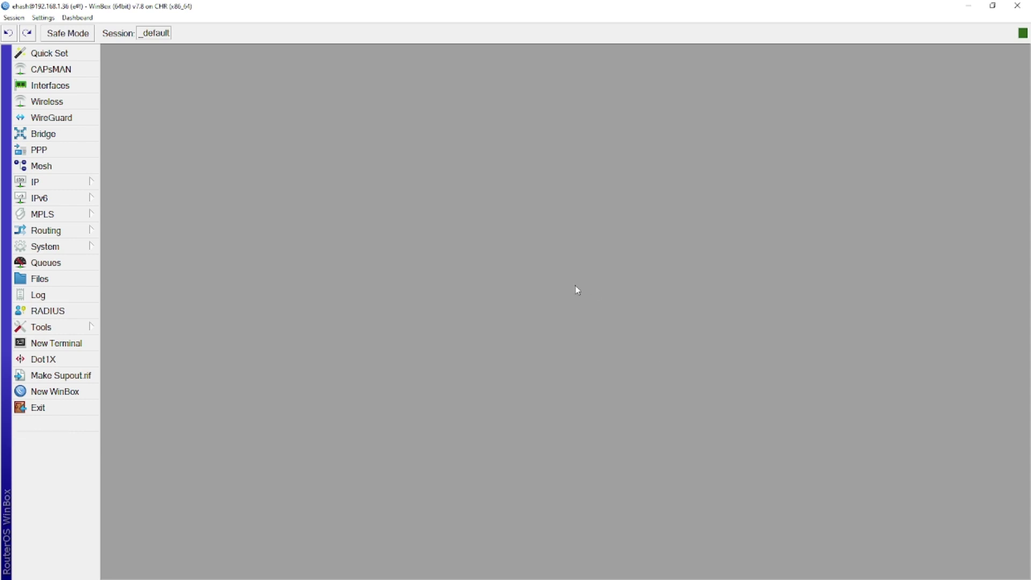
left_click(93, 250)
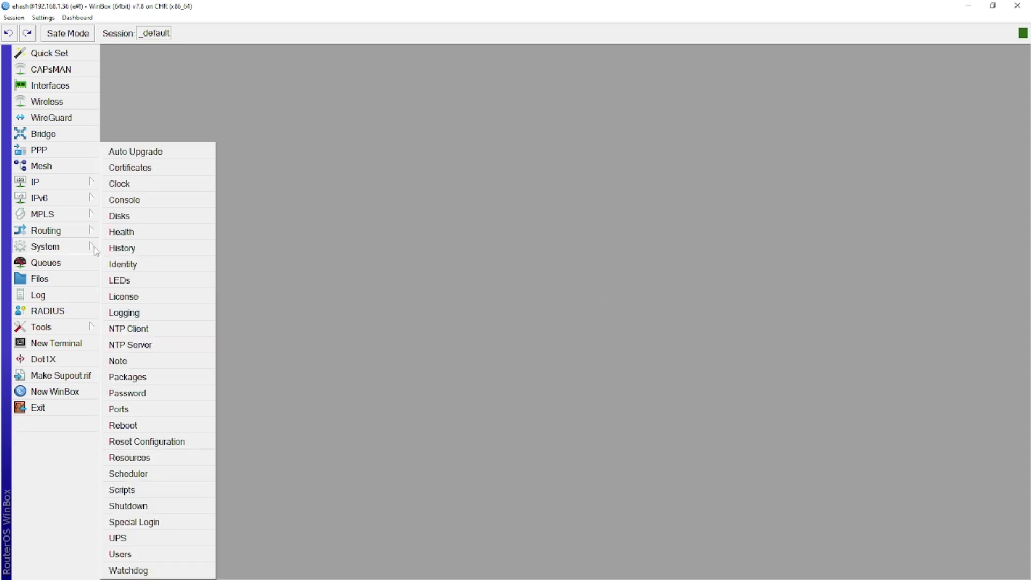
Check the routeros package for updates, confirming 7.8 is the latest stable, and close Package List
left_click(161, 377)
left_click(422, 230)
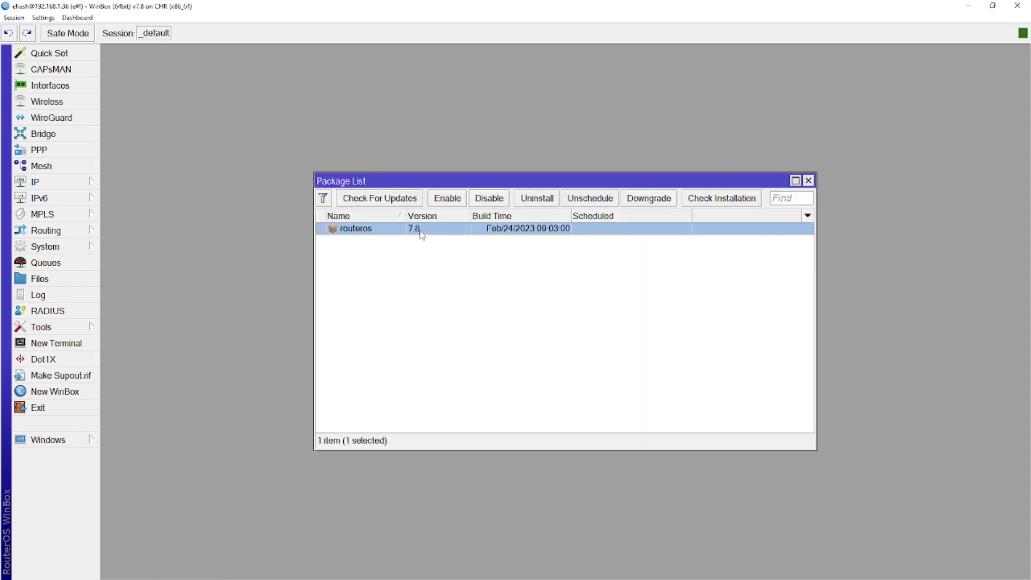
left_click(404, 199)
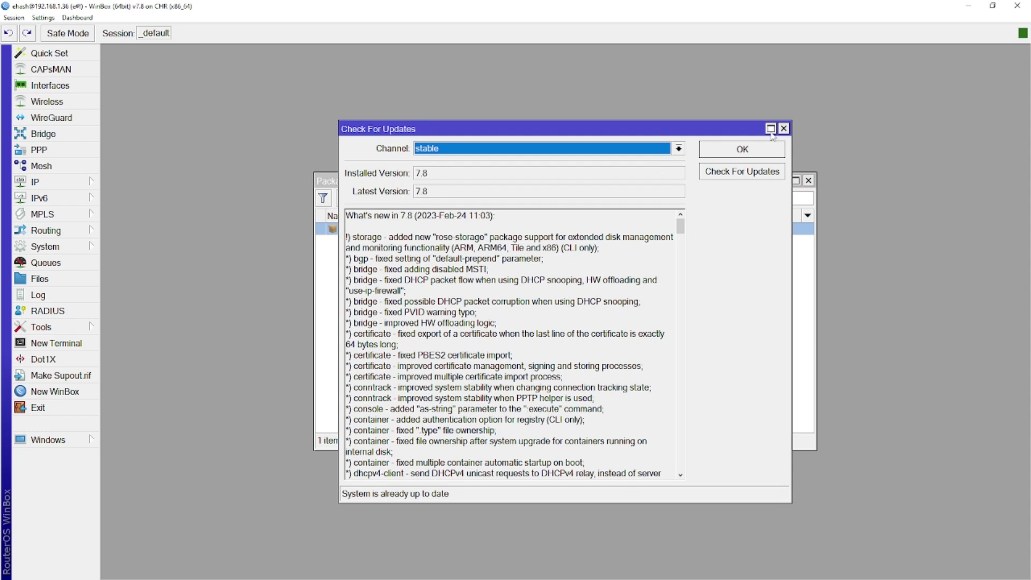
left_click(764, 149)
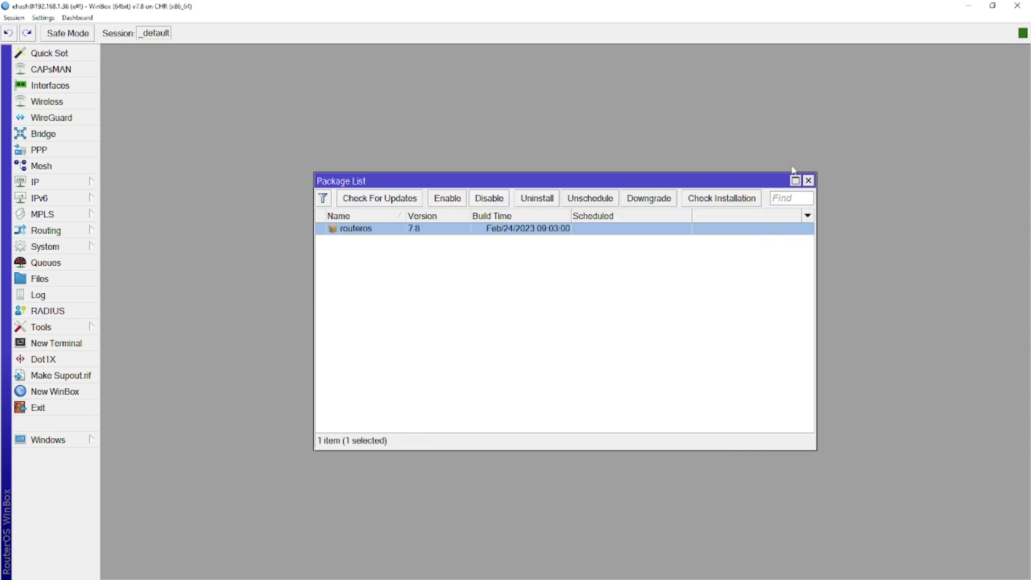
left_click(808, 180)
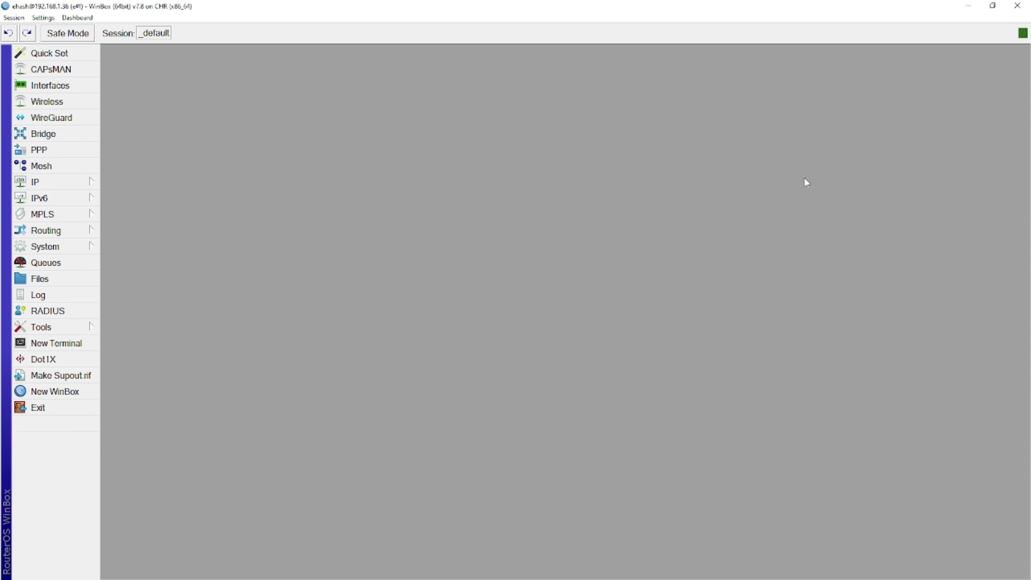
Add a firewall filter rule on the input chain with action drop
left_click(93, 186)
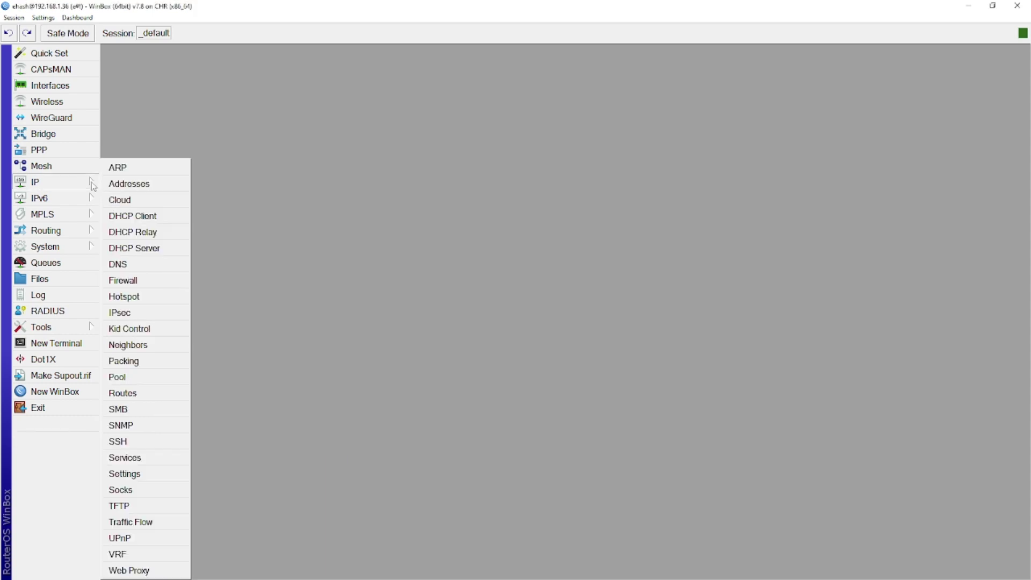
left_click(136, 280)
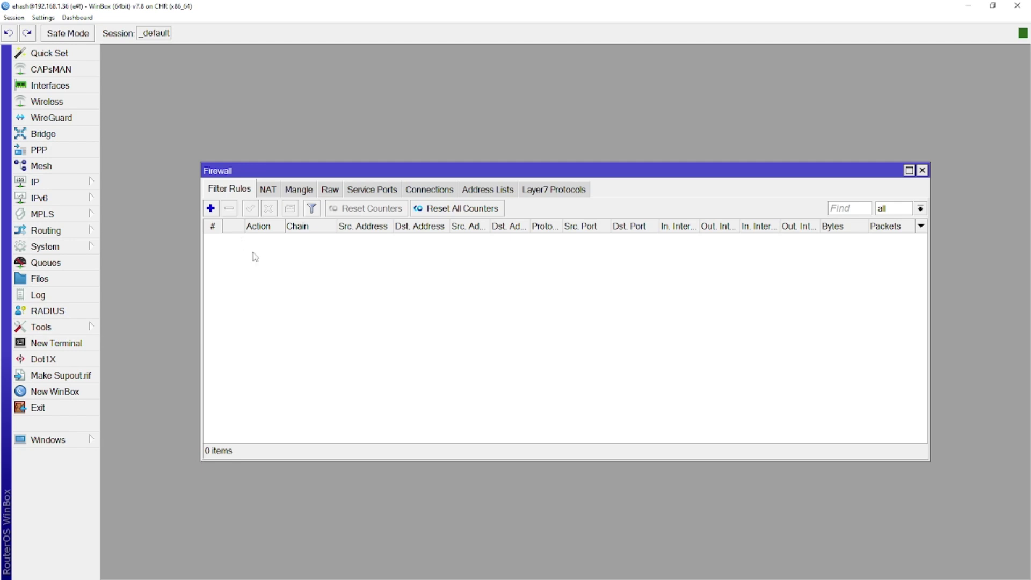
left_click(210, 209)
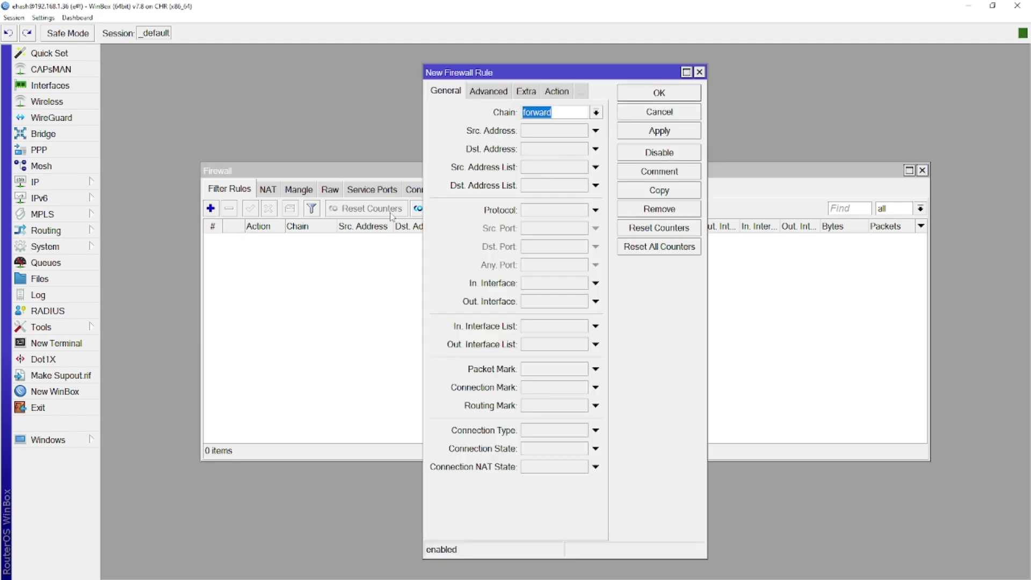
left_click(597, 113)
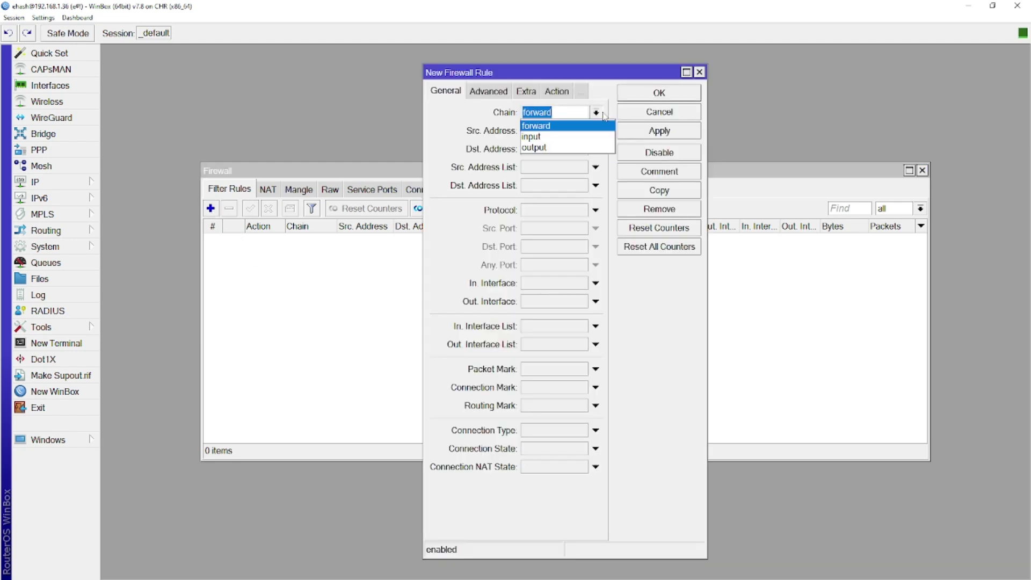
left_click(573, 135)
left_click(552, 93)
left_click(549, 114)
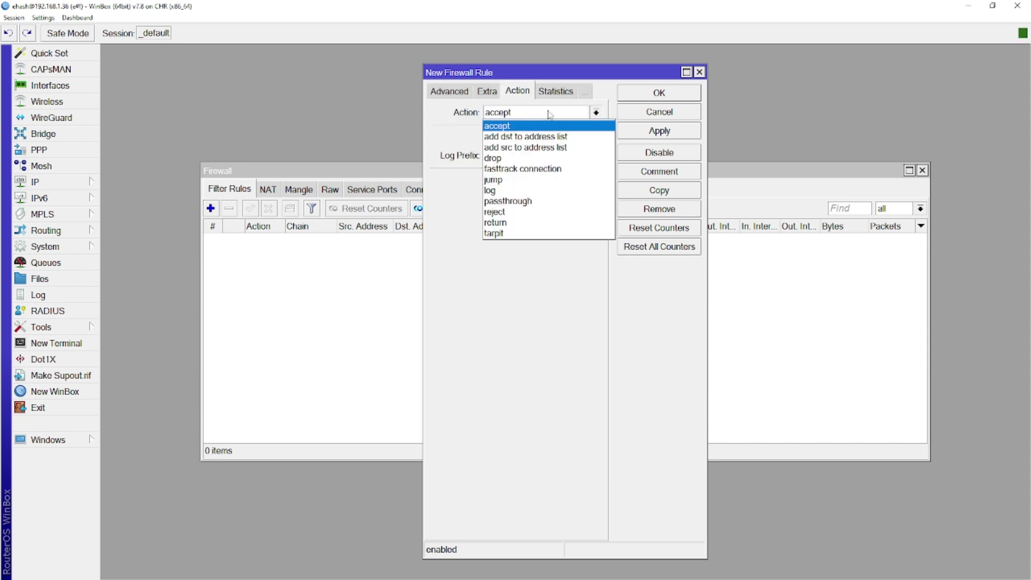
left_click(530, 157)
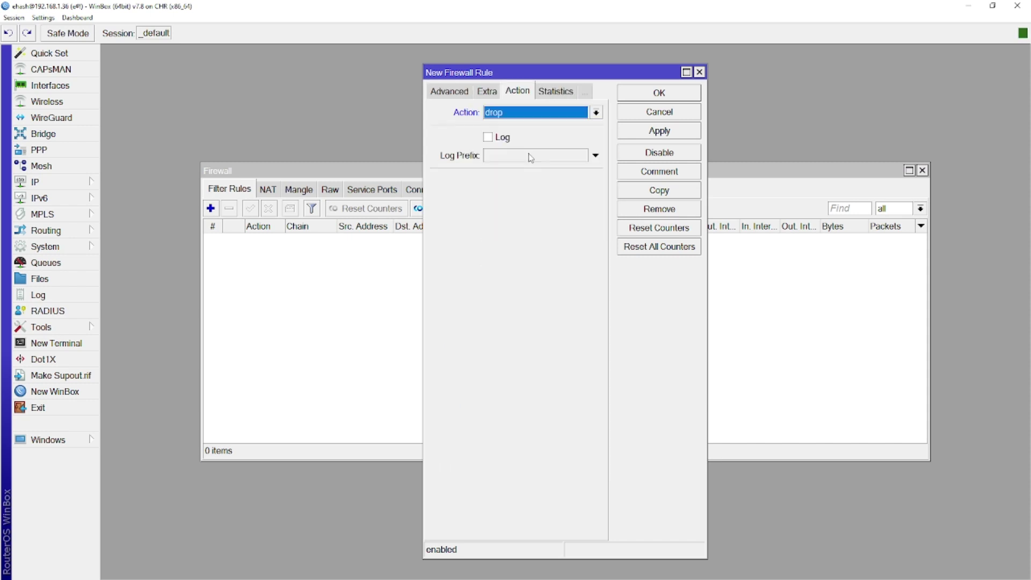
left_click(673, 99)
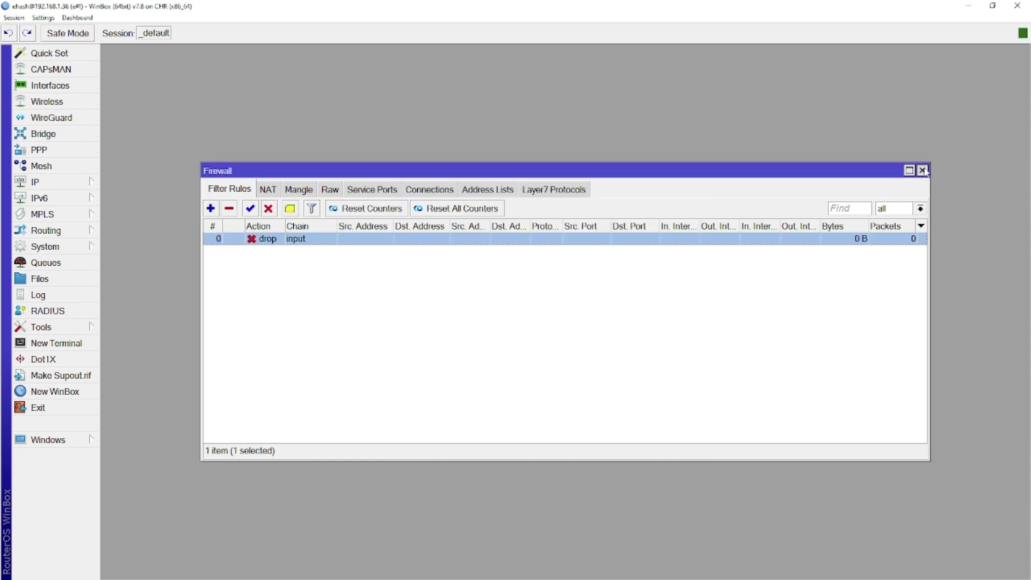
left_click(922, 170)
Close the session and try reconnecting to 192.168.1.36 by IP, cancelling the stalled attempt
left_click(1017, 6)
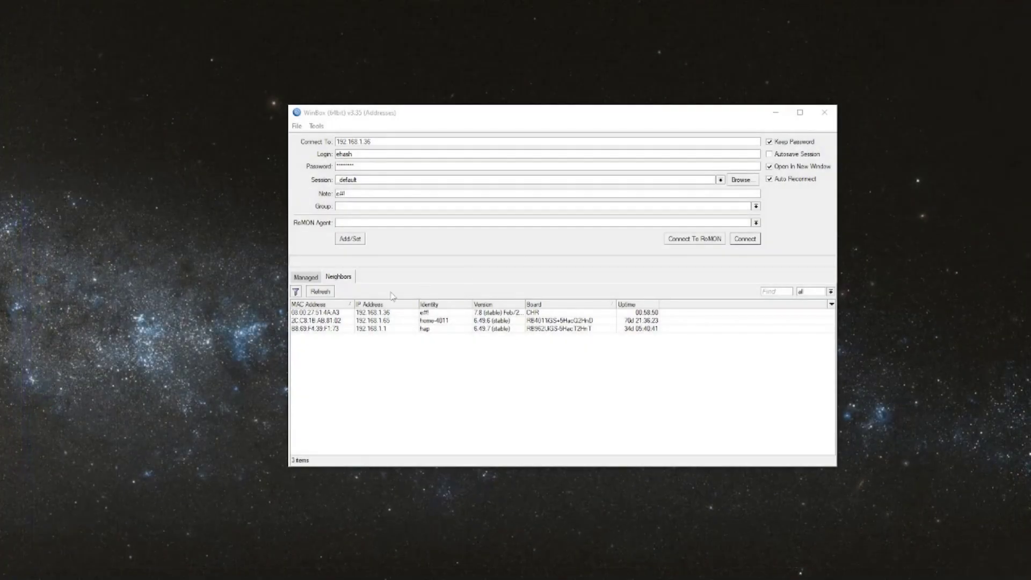
left_click(394, 313)
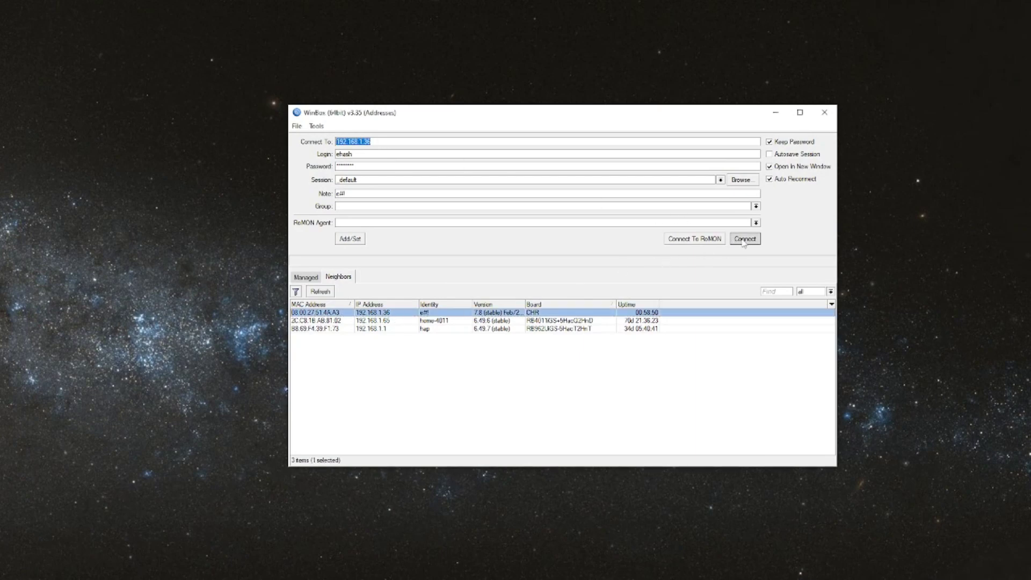
left_click(744, 239)
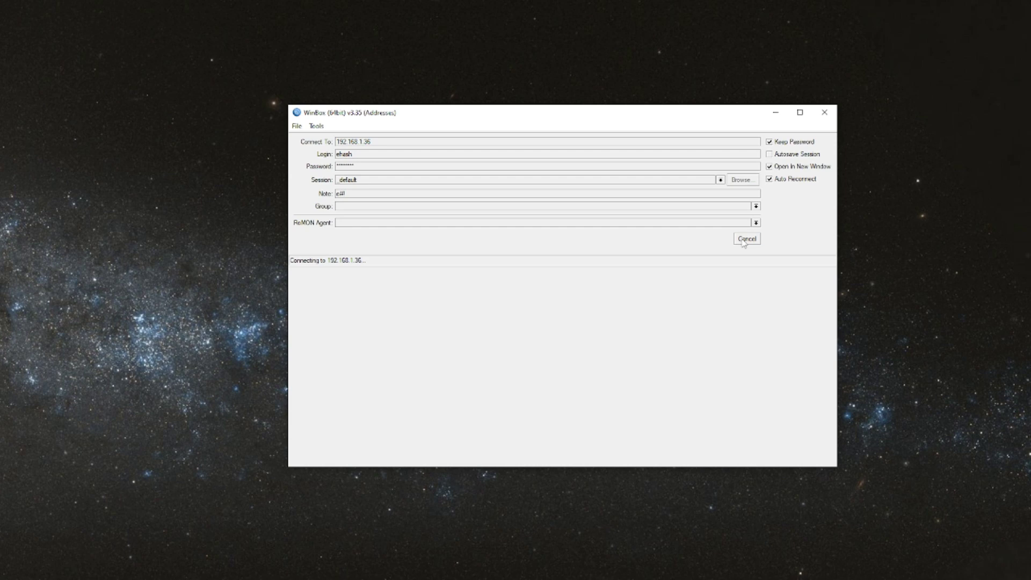
left_click(744, 240)
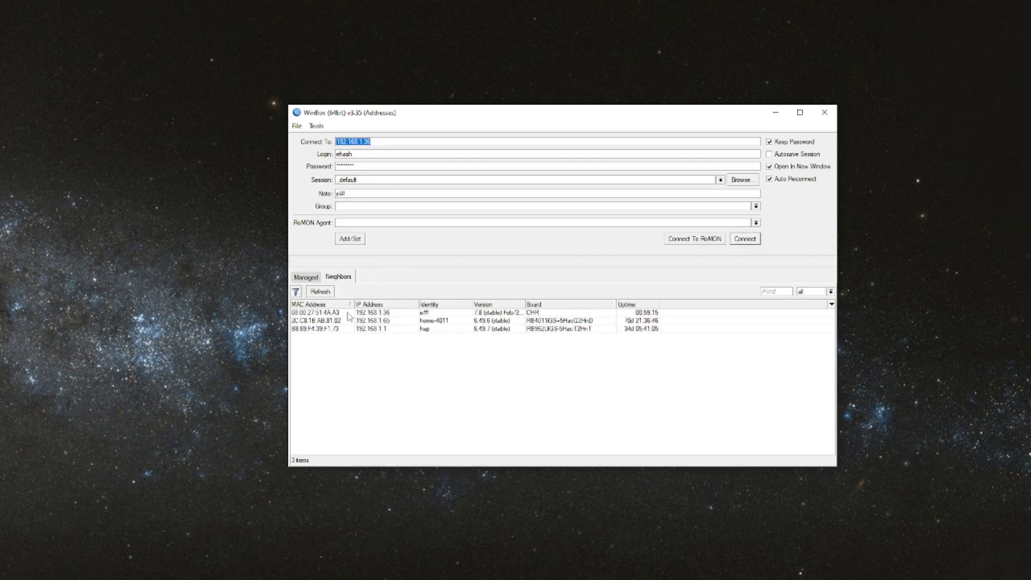
Target the router by its MAC address from the Neighbors list and connect
left_click(337, 313)
left_click(338, 313)
double_click(391, 142)
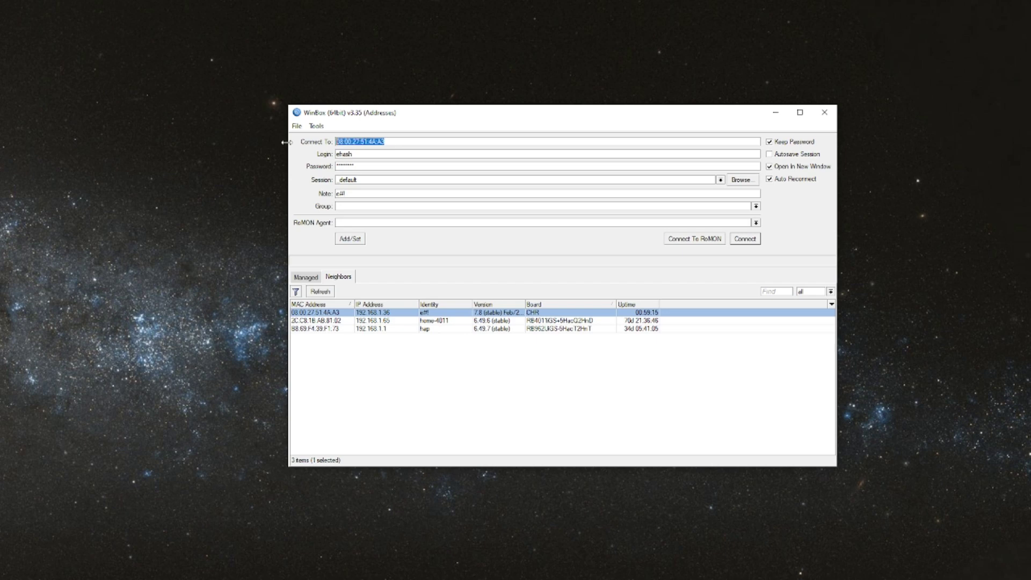
left_click(752, 241)
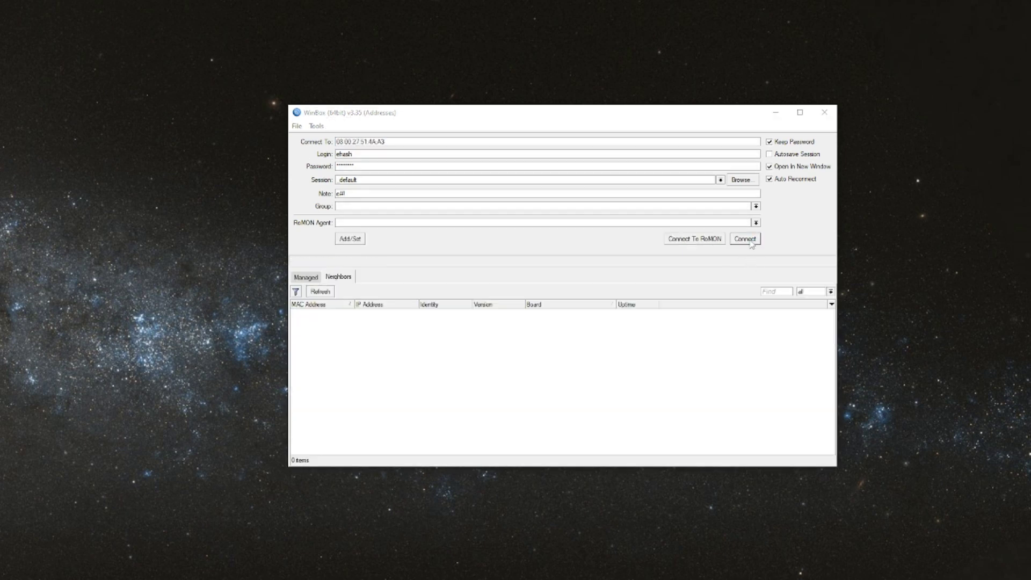
Maximize the session window and zoom in the interface twice
left_click(647, 112)
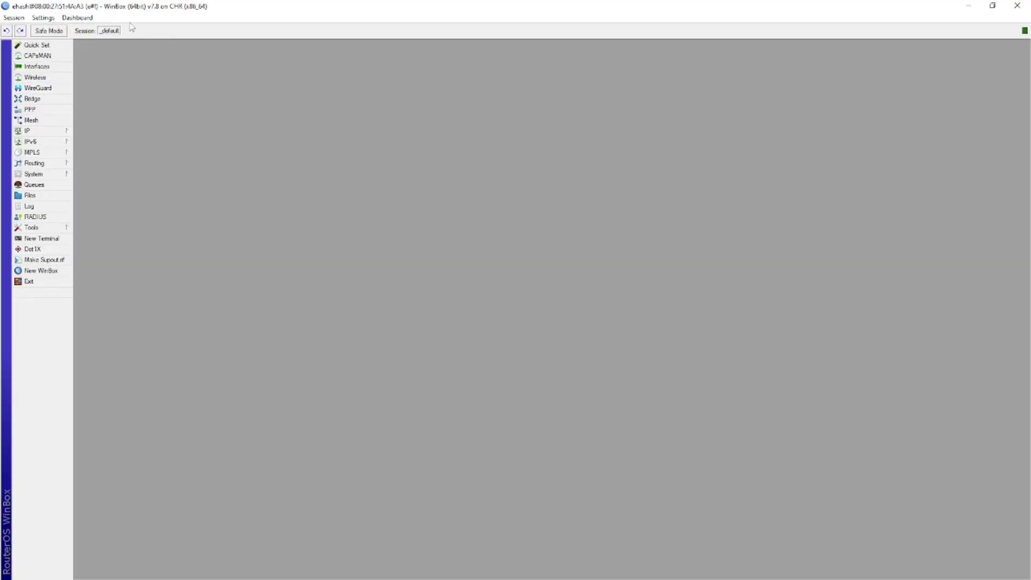
left_click(43, 17)
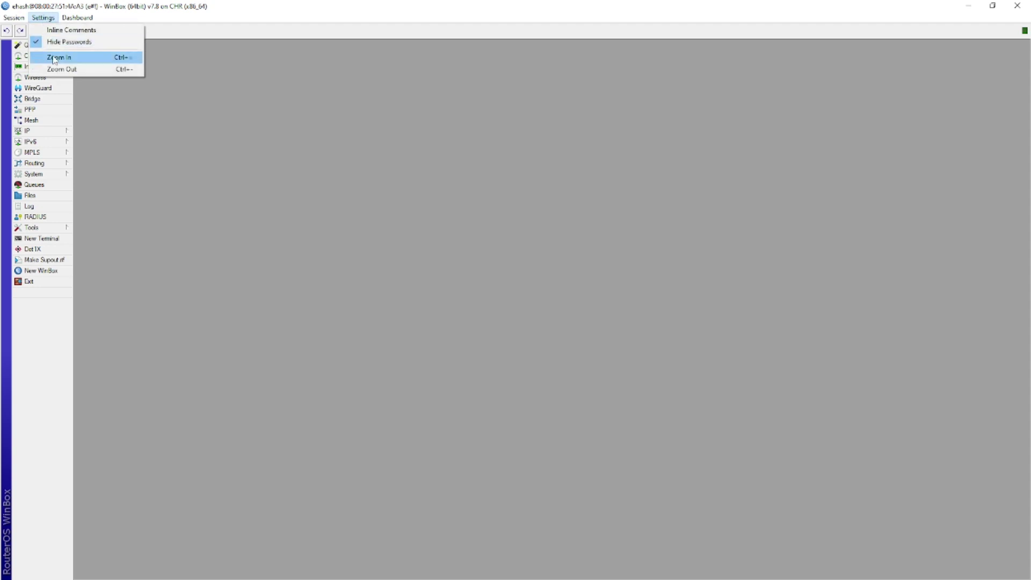
left_click(54, 58)
left_click(43, 17)
left_click(56, 56)
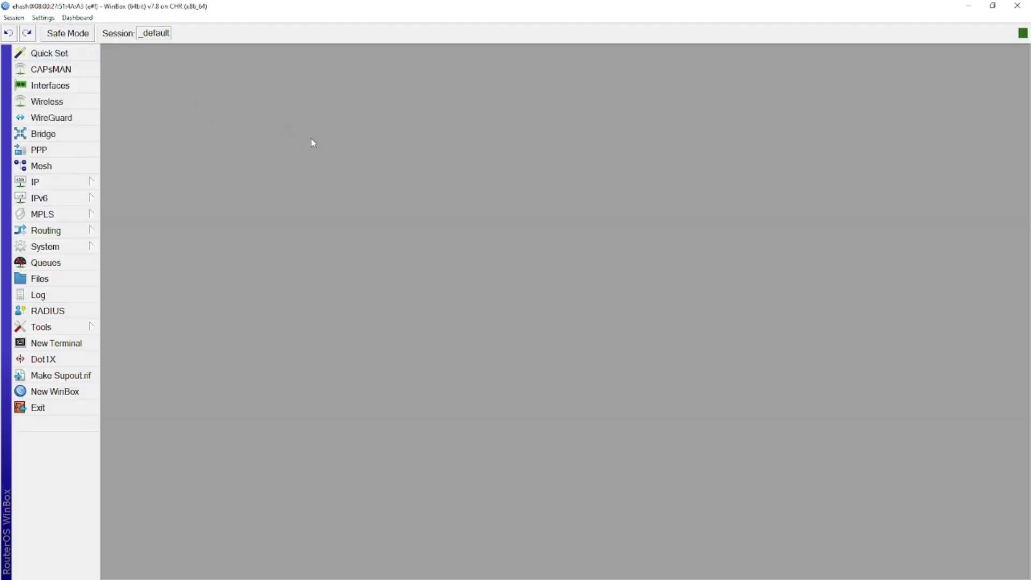
left_click(69, 184)
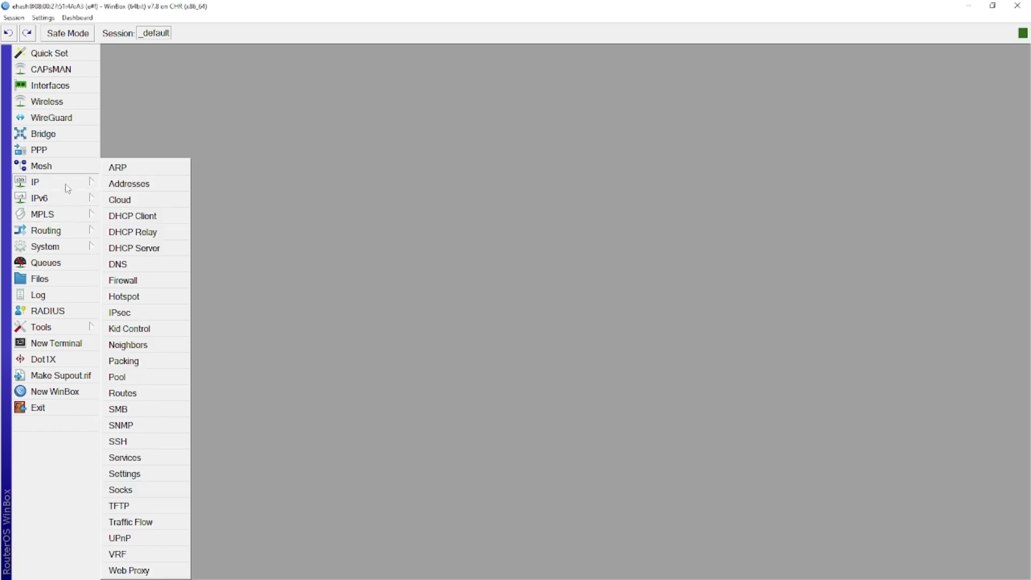
Create a new input-chain filter rule matching ICMP packets of size 328
left_click(154, 281)
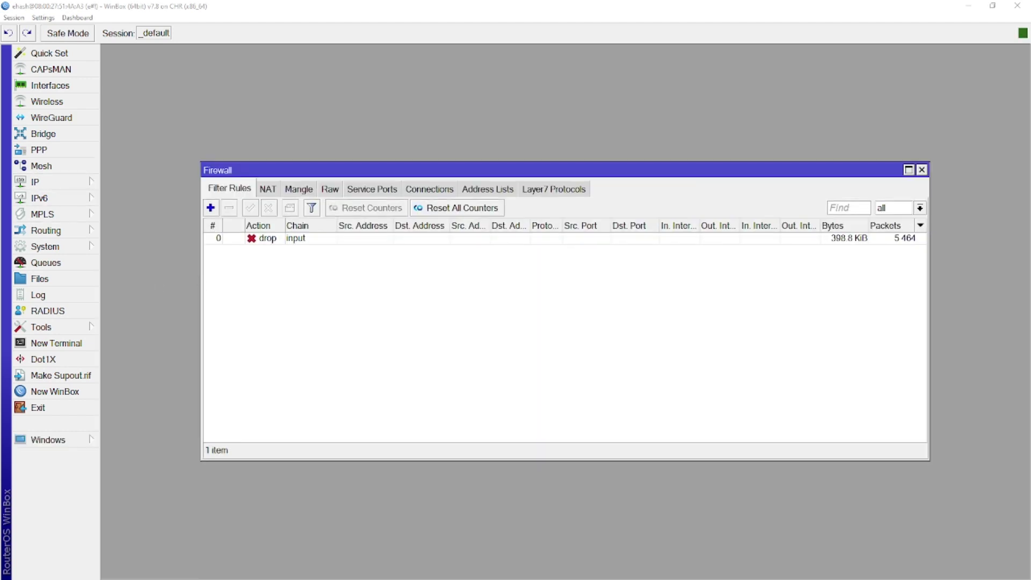
left_click(211, 208)
left_click(445, 90)
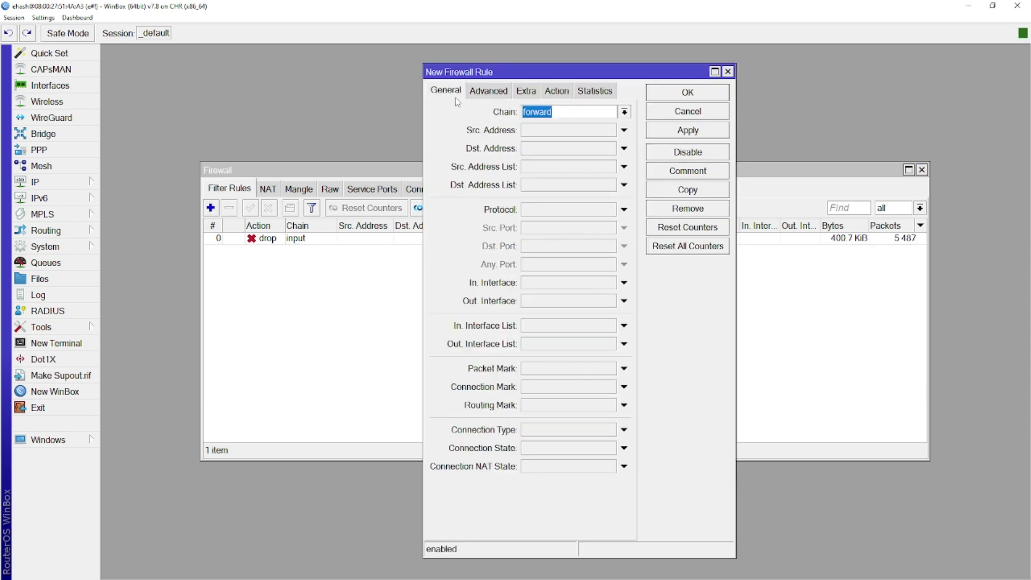
left_click(624, 112)
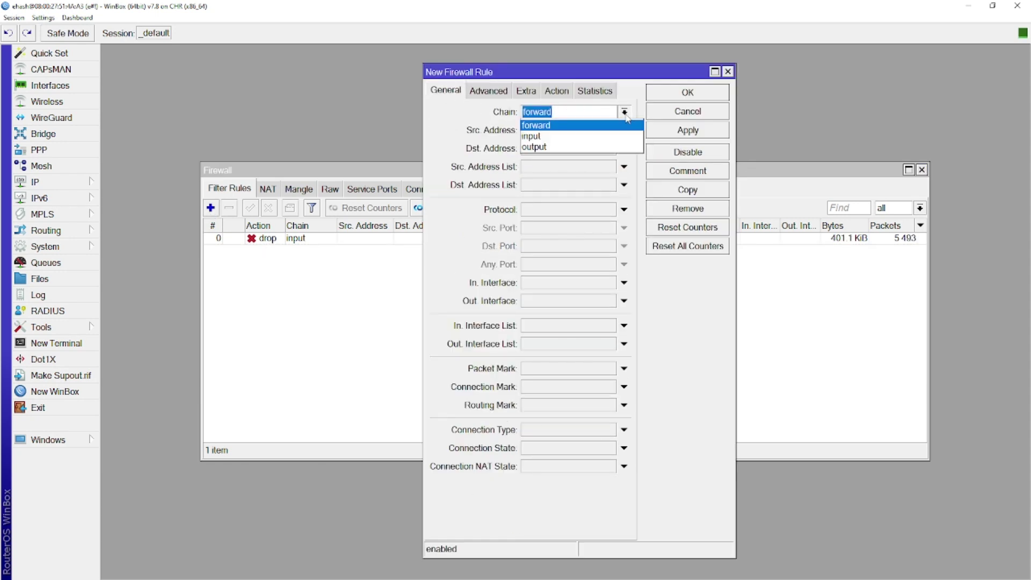
left_click(596, 139)
left_click(544, 210)
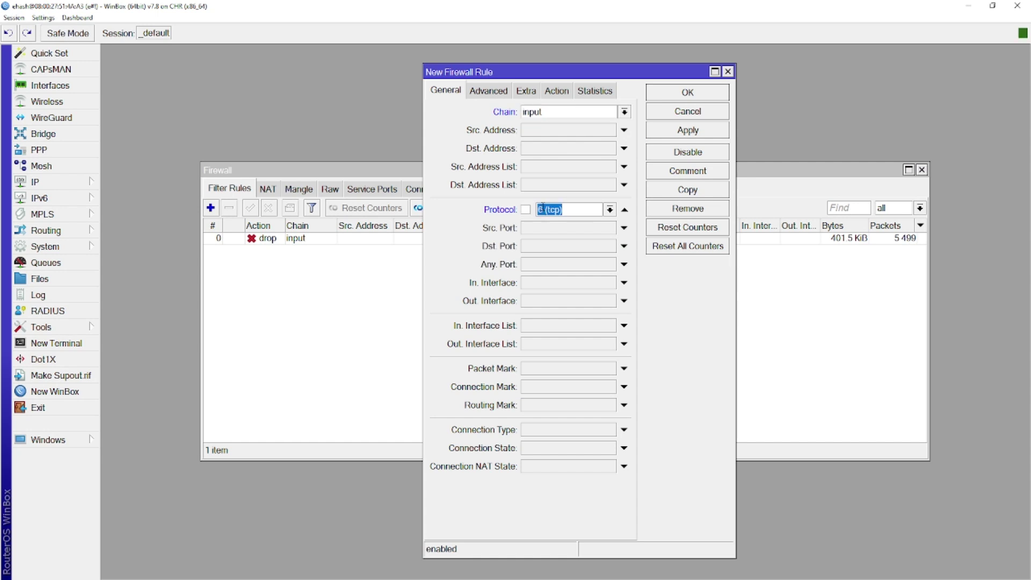
type("icmp")
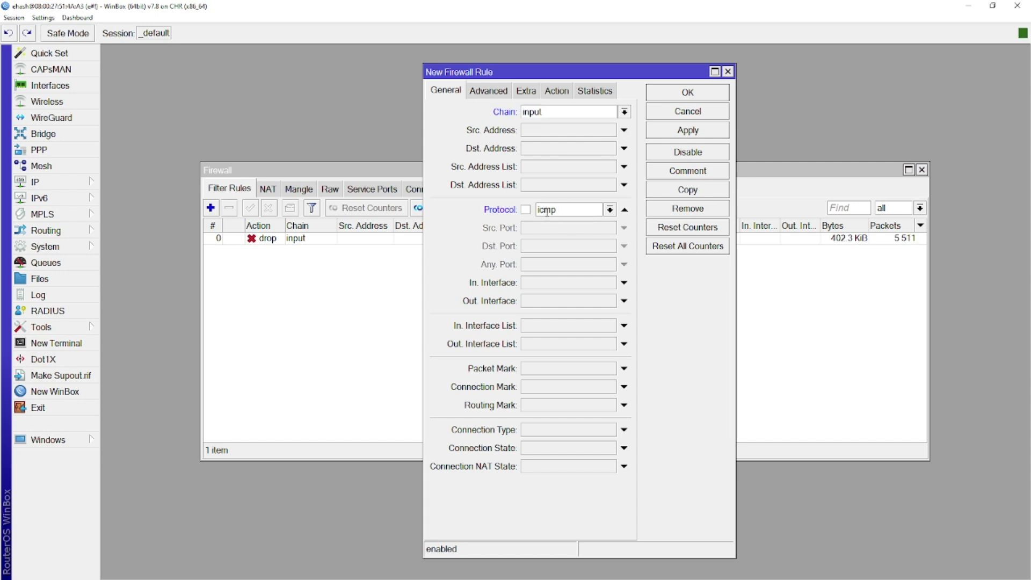
left_click(487, 92)
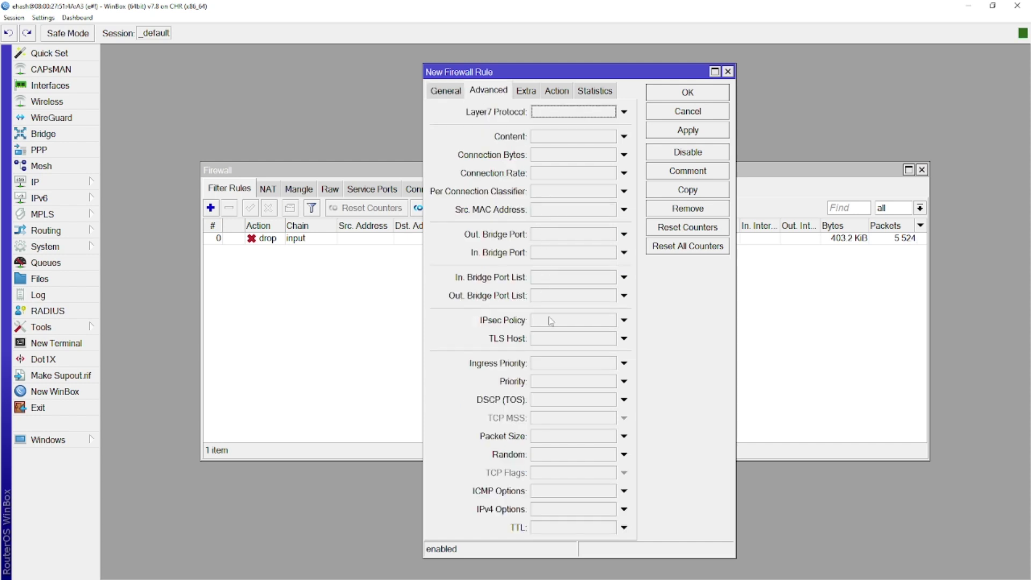
left_click(569, 436)
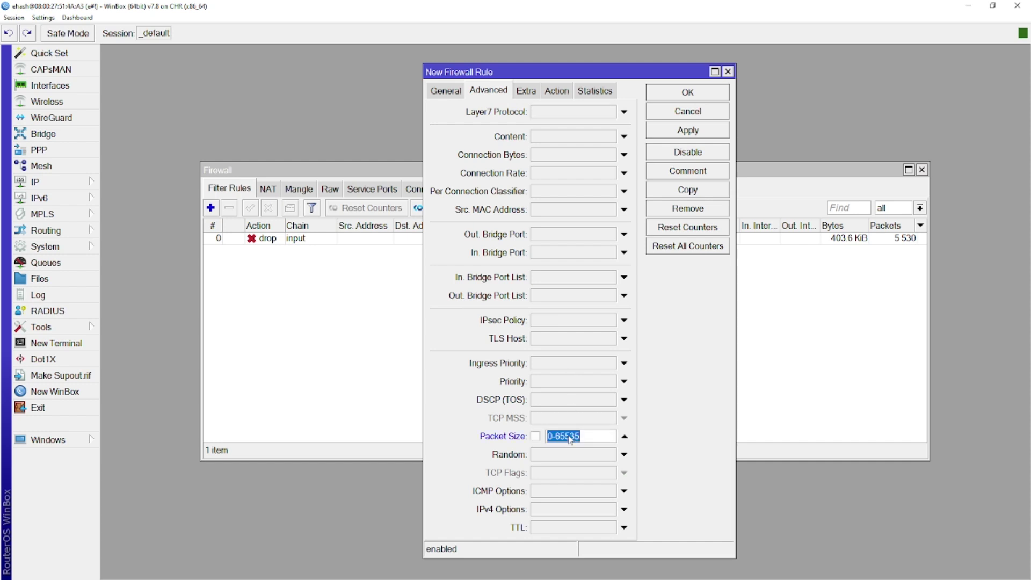
type("328")
Set its action to add src to address list PortKnoking, timeout 00:01:00, and save
left_click(558, 91)
left_click(547, 112)
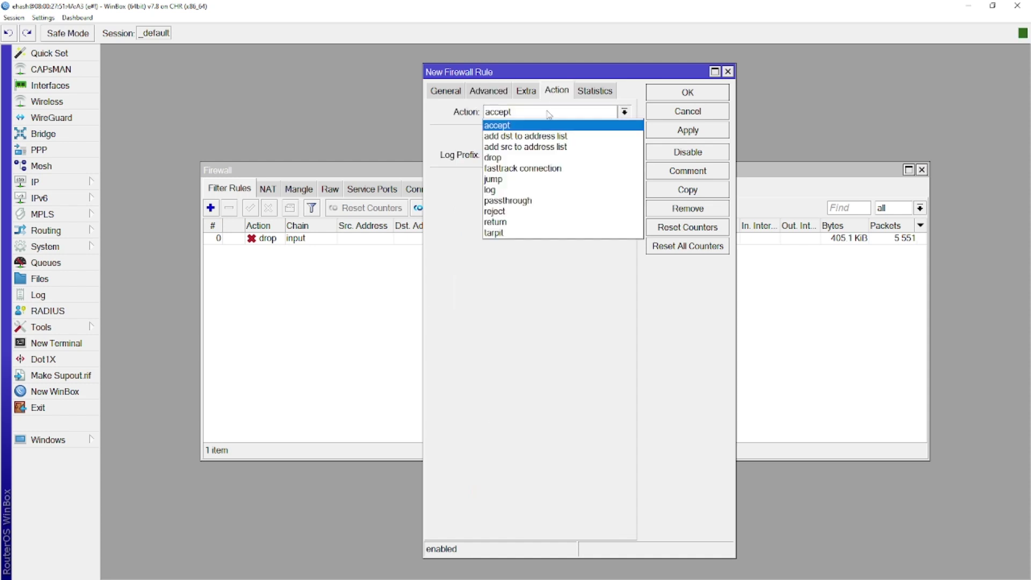
left_click(548, 147)
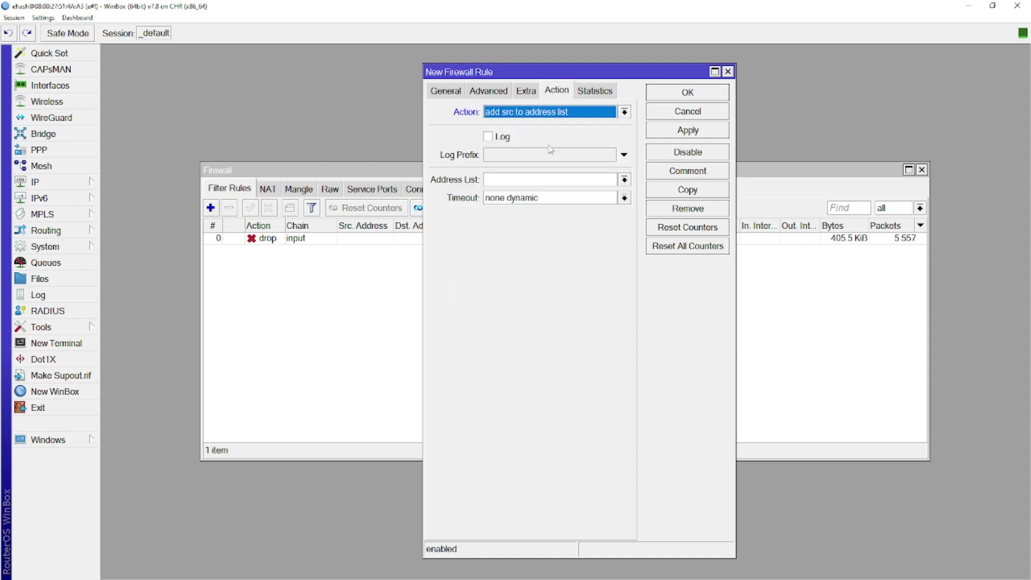
left_click(527, 177)
type("PortKnoking")
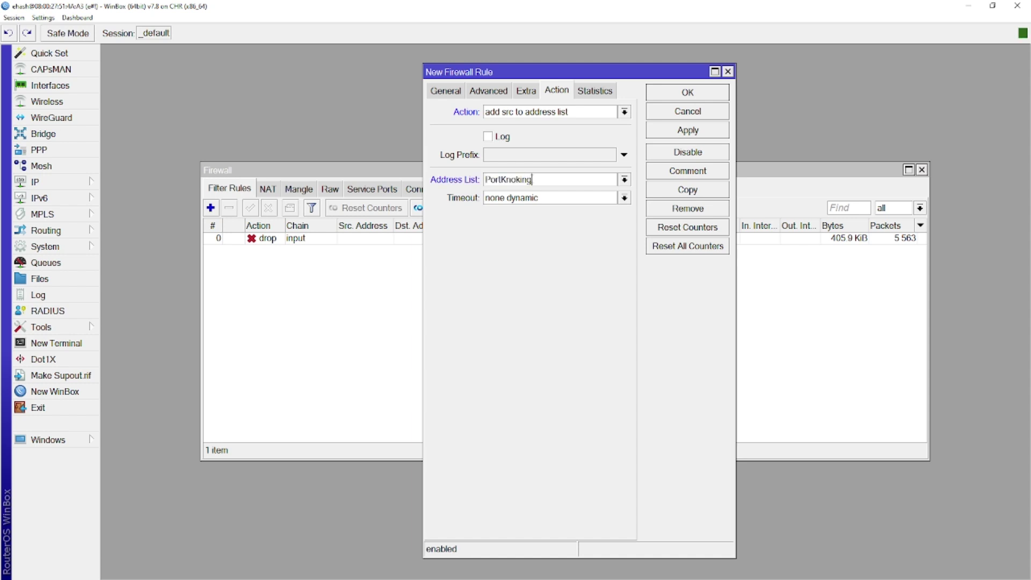
left_click_drag(550, 199, 470, 198)
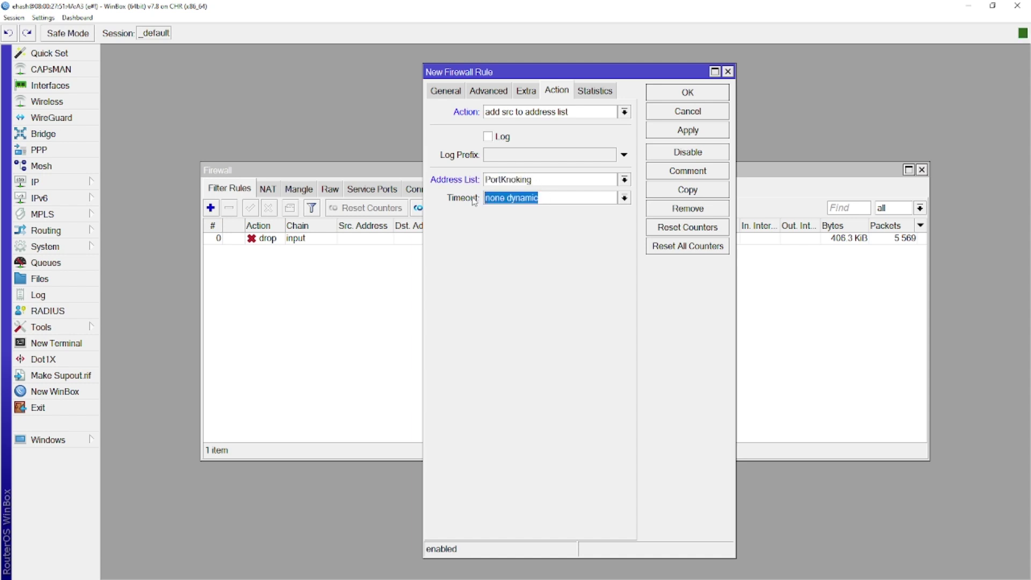
type("00:01")
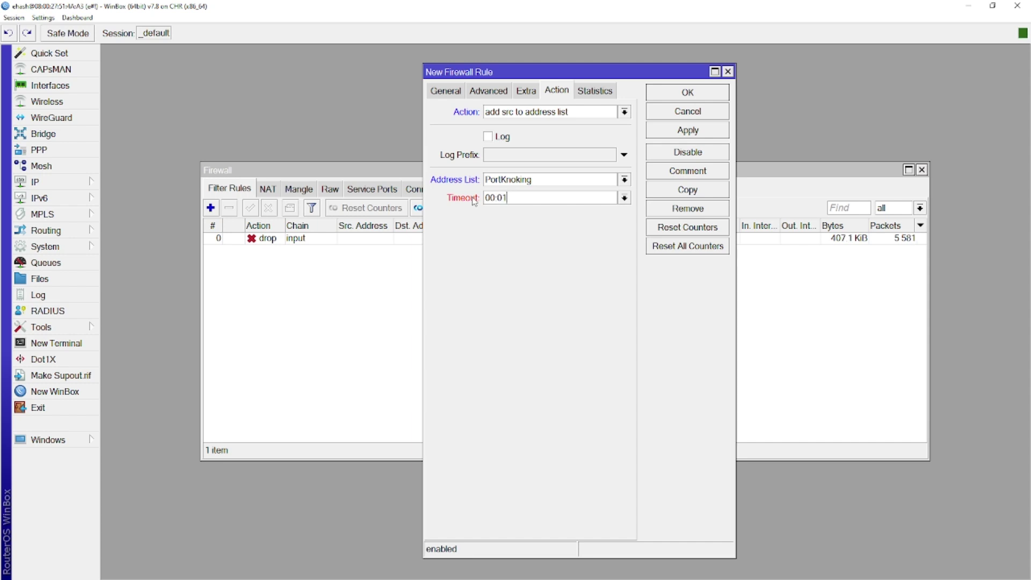
type(":00")
left_click(688, 97)
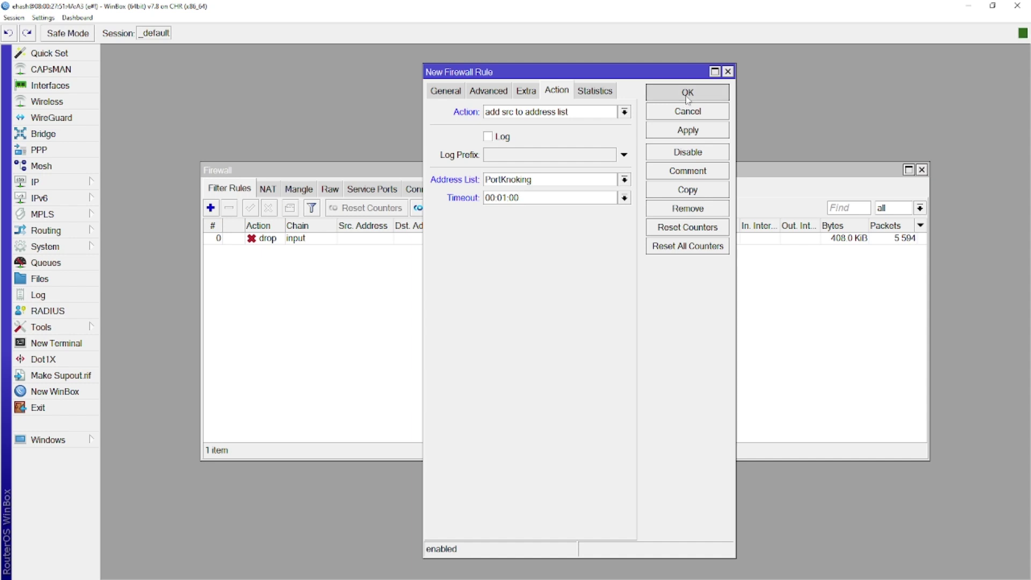
Create a new input-chain rule matching ICMP from the PortKnoking source address list
left_click(211, 208)
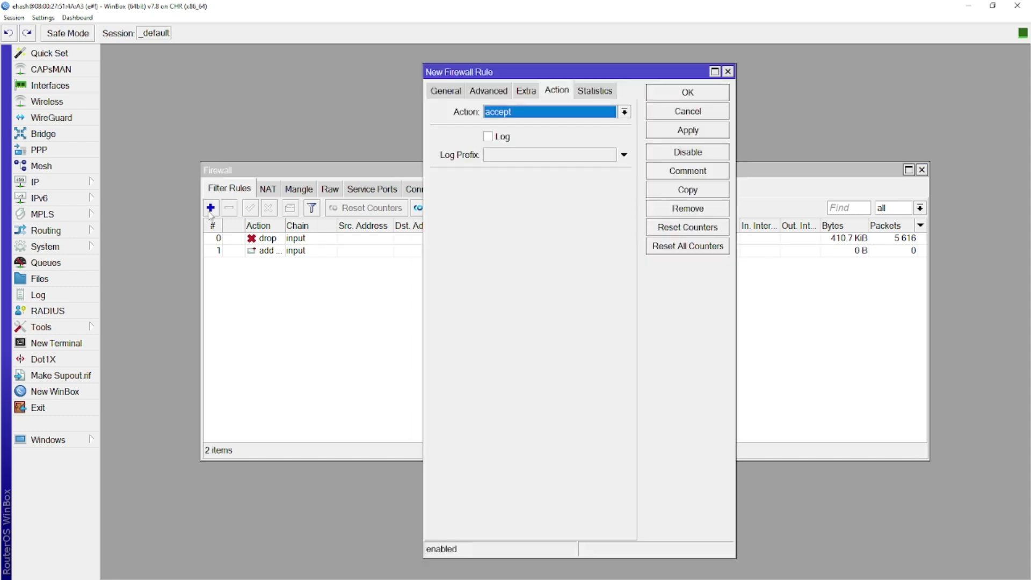
left_click(433, 92)
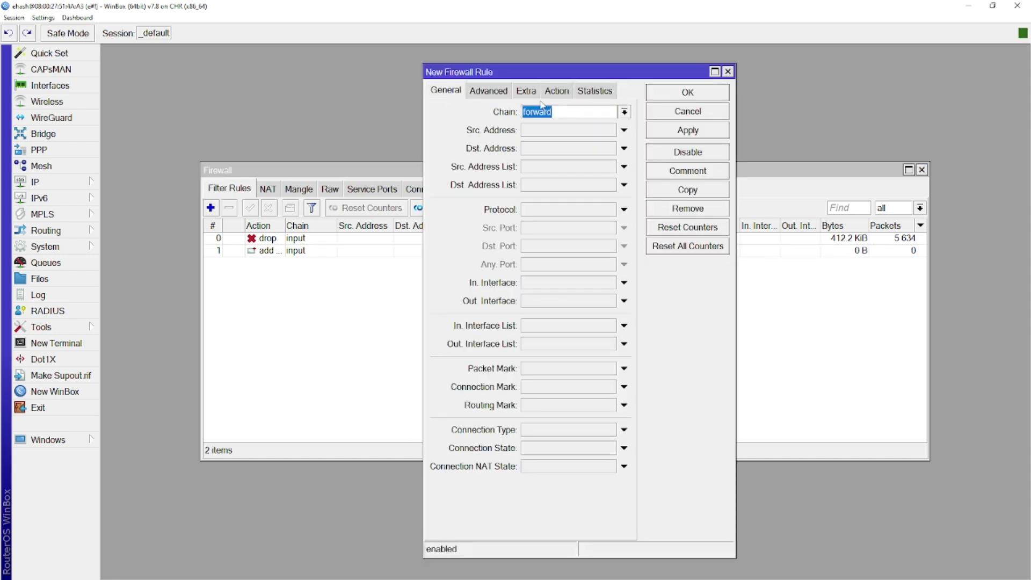
left_click(625, 113)
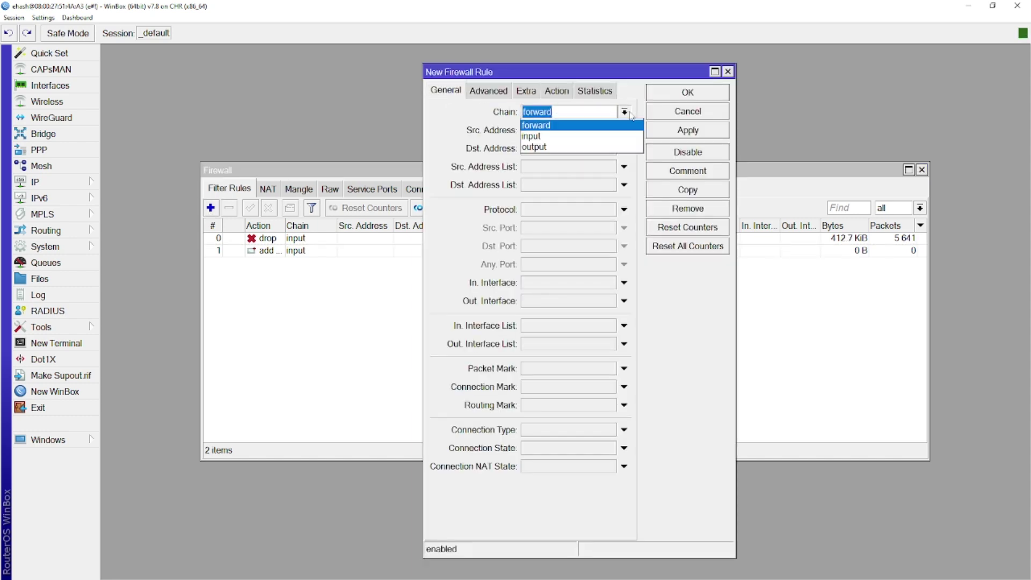
left_click(607, 138)
left_click(561, 212)
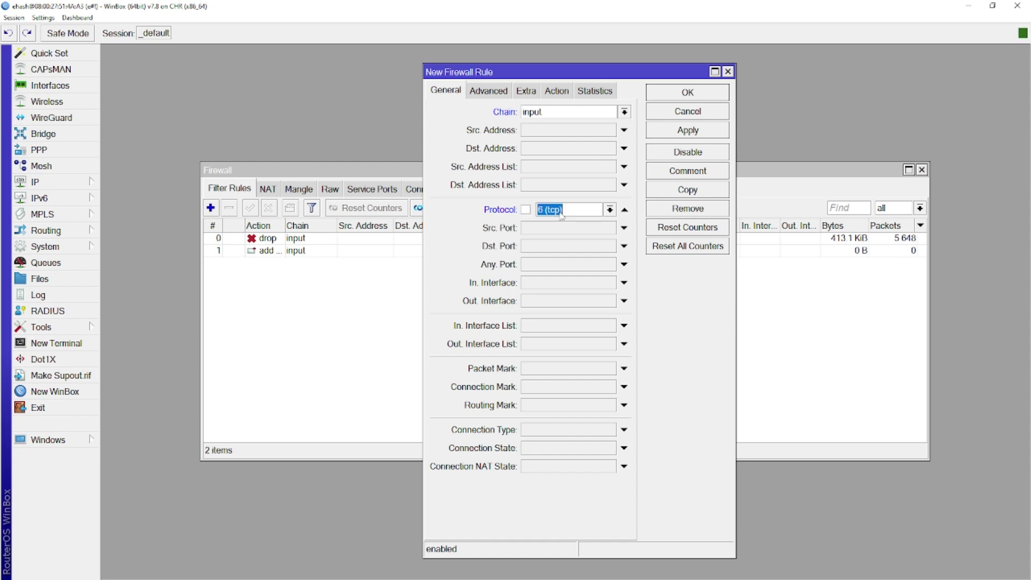
type("i")
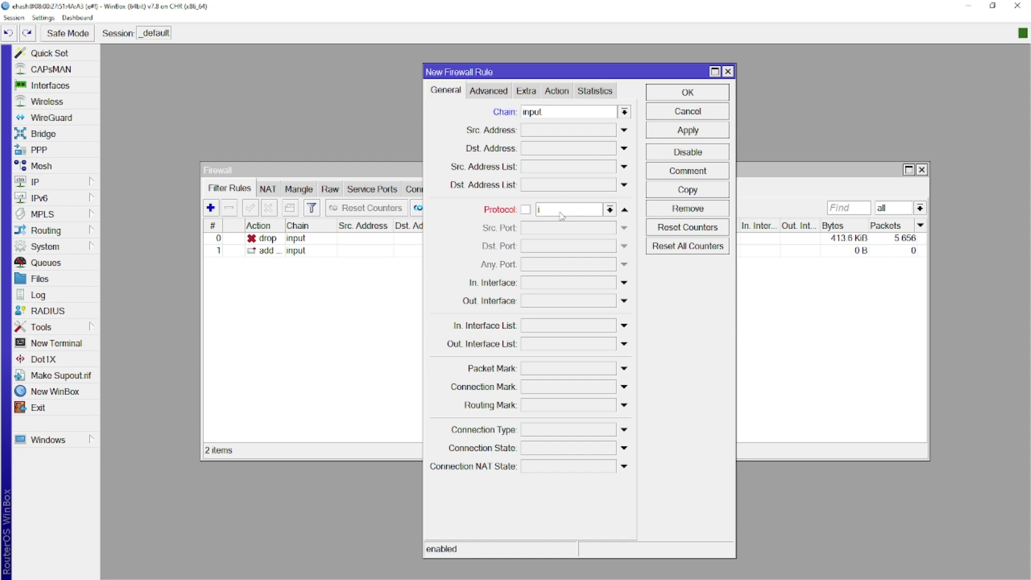
type("cmp")
left_click(624, 167)
left_click(609, 167)
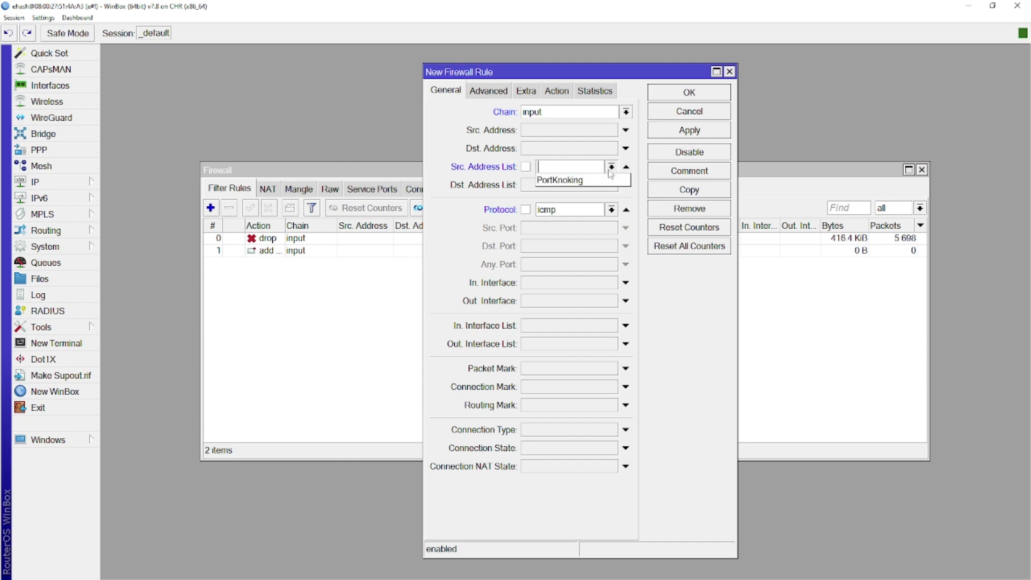
left_click(603, 184)
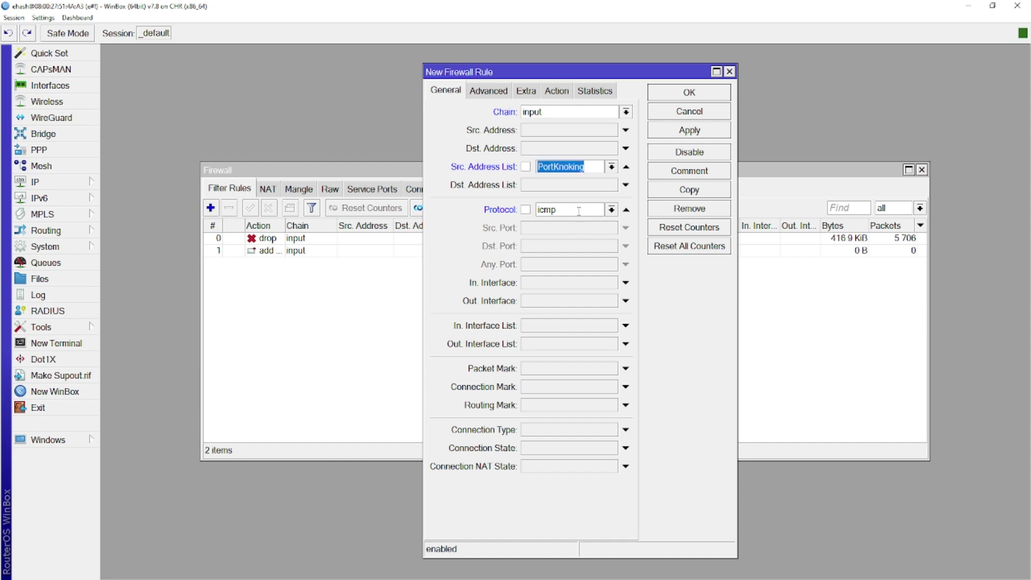
Match packet size 128, add sources to PortKnoking2 with timeout 00:01:00, and save
left_click(478, 92)
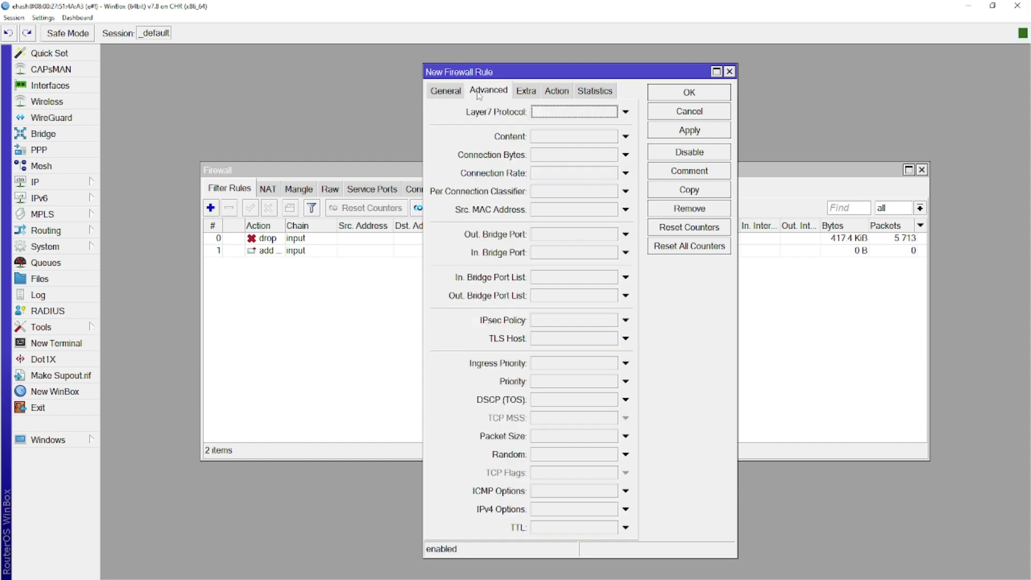
left_click(542, 437)
type("128")
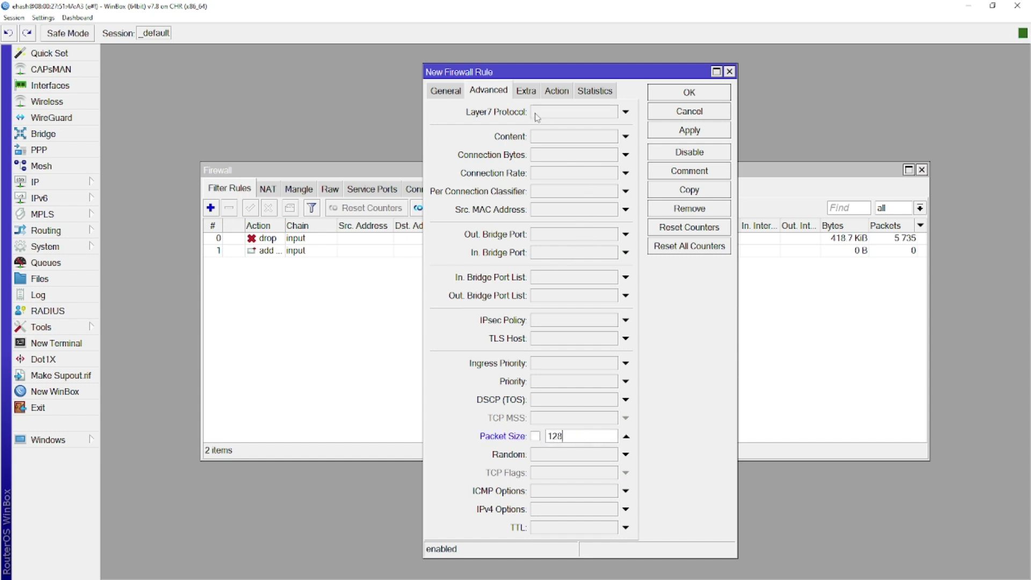
left_click(550, 92)
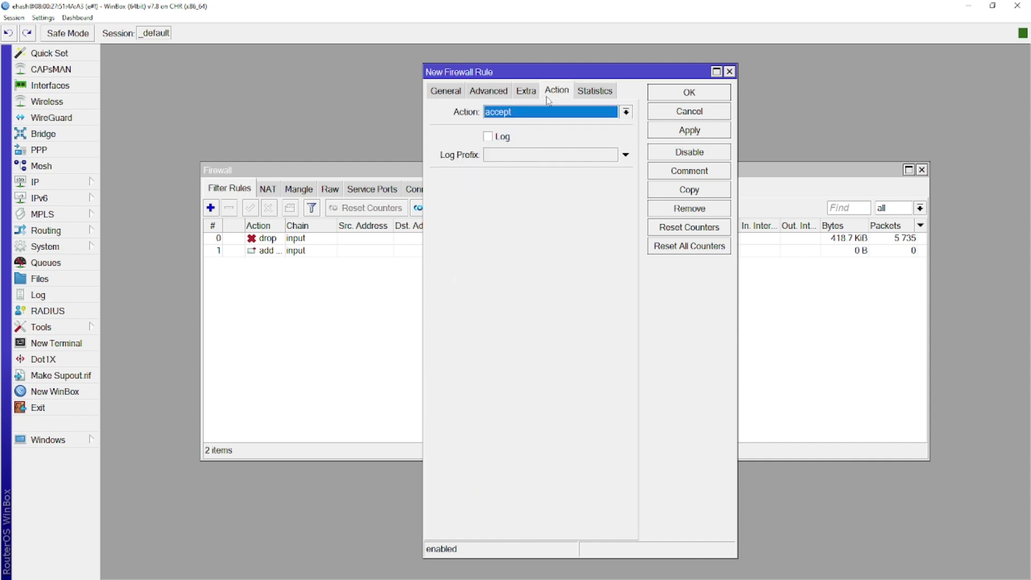
left_click(537, 123)
left_click(539, 145)
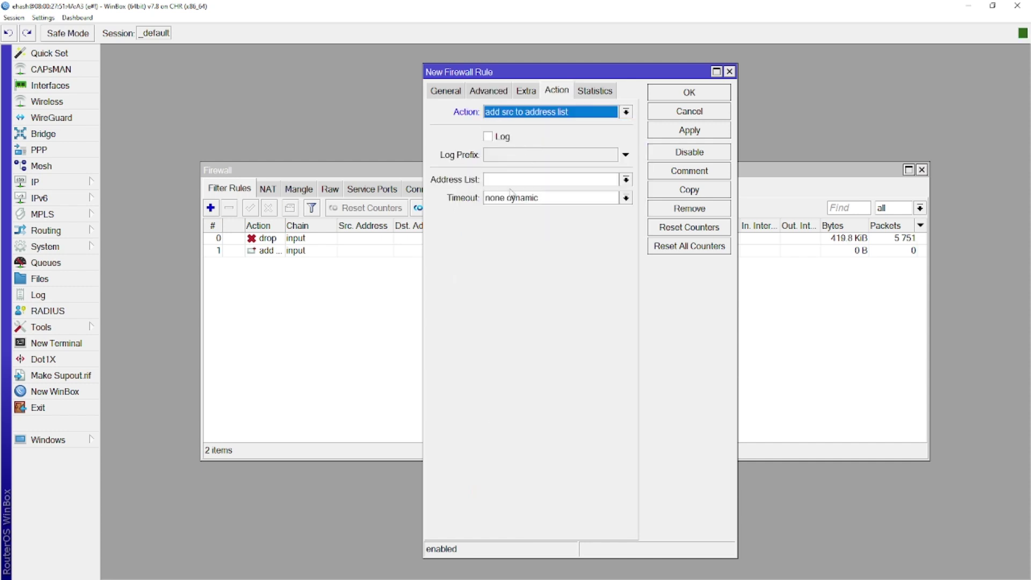
left_click(513, 185)
type("PortKnocking")
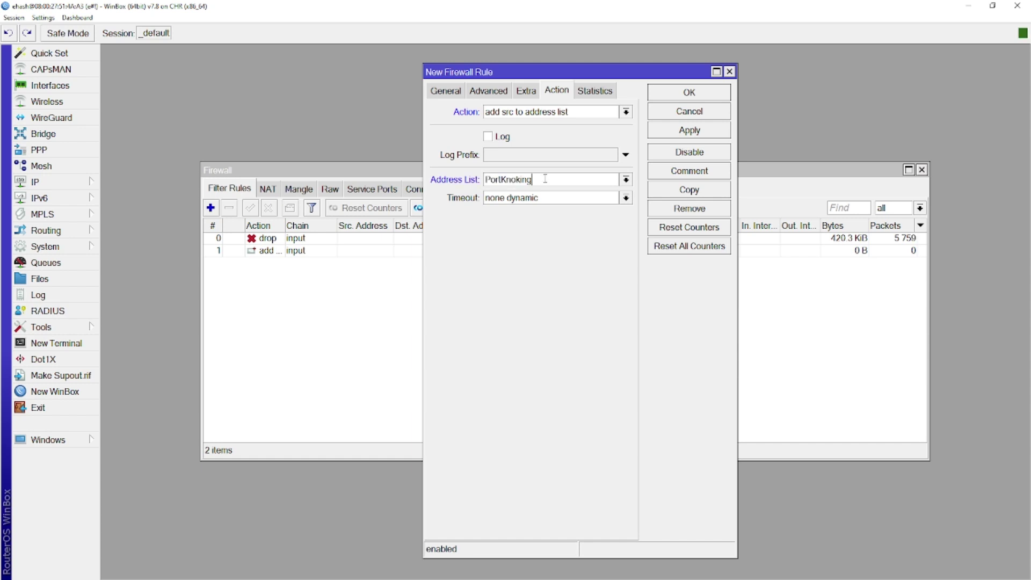
type("1")
key("Tab")
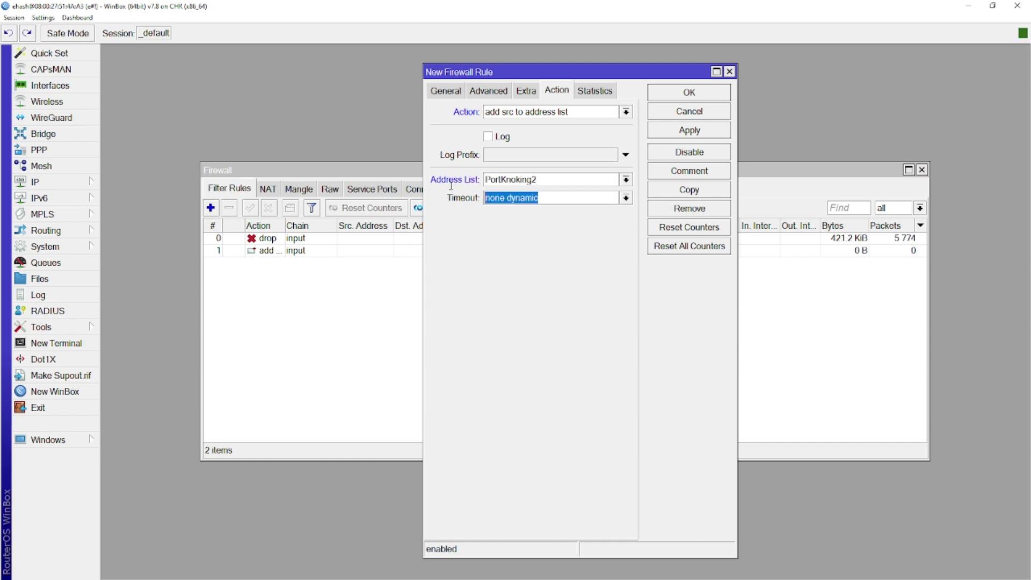
type("00")
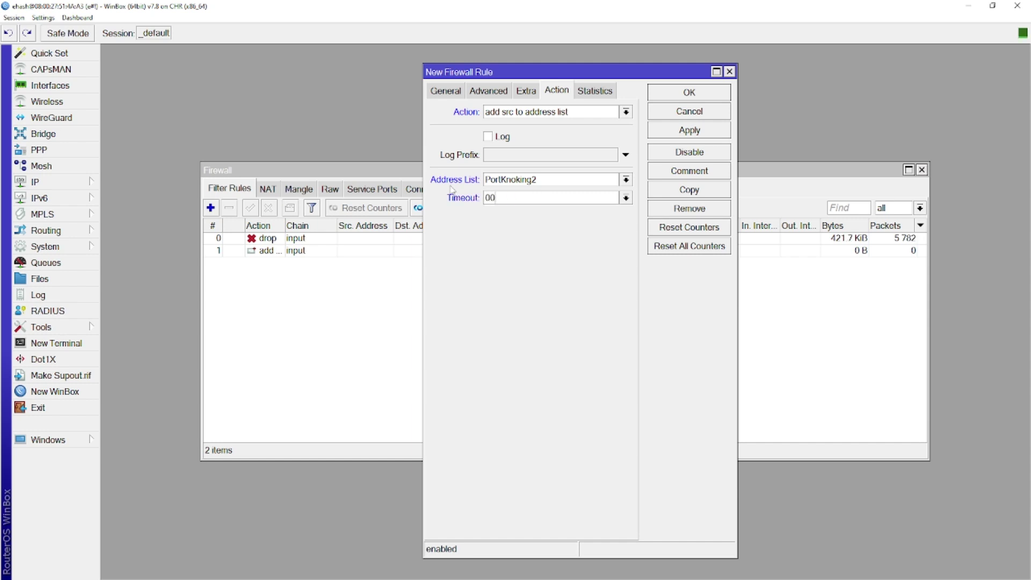
type(":01:00")
left_click(684, 94)
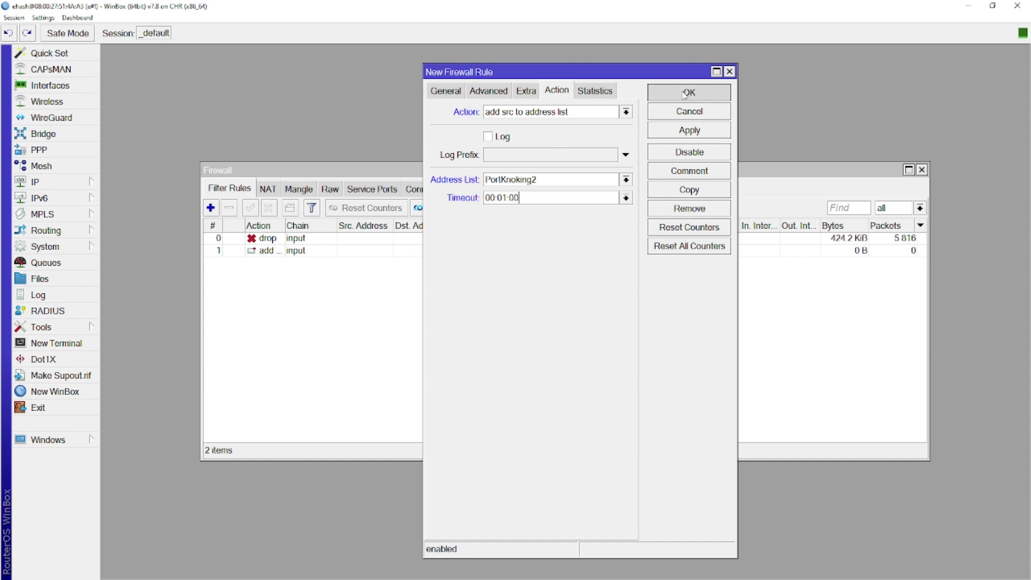
double_click(324, 263)
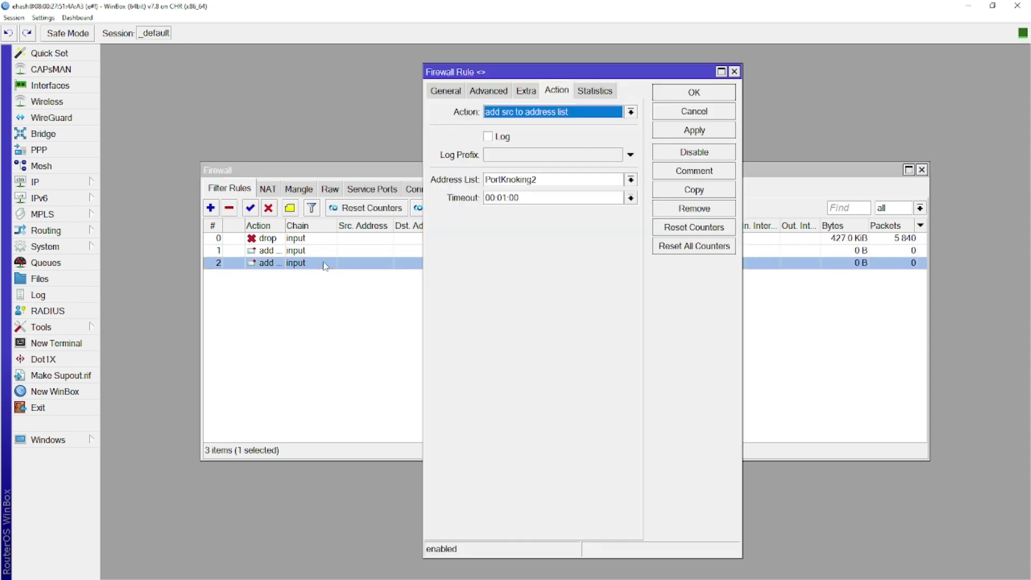
Copy rule 2 and change the copy to match PortKnoking2 sources with packet size 126
left_click(694, 189)
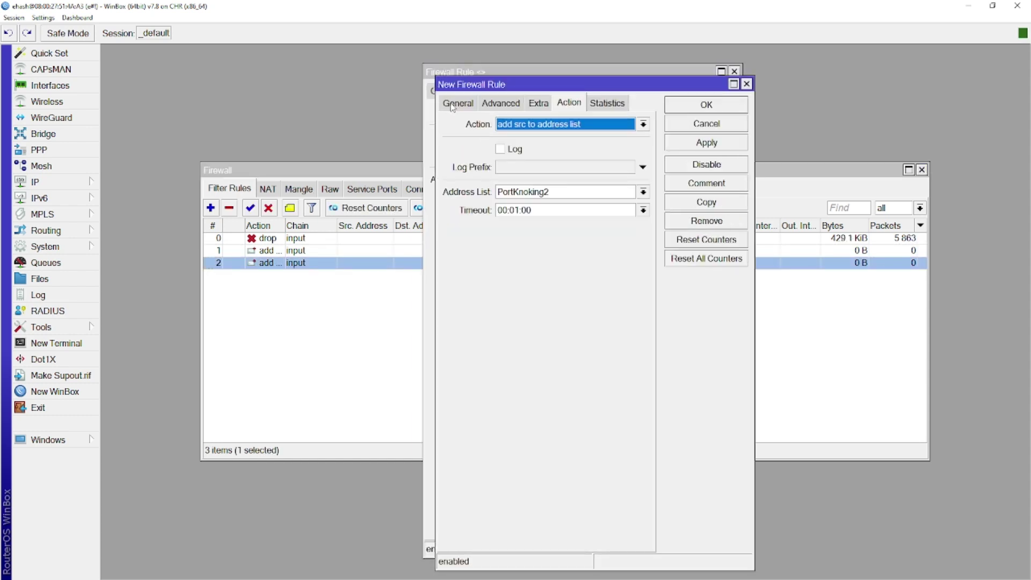
left_click(455, 103)
left_click(629, 179)
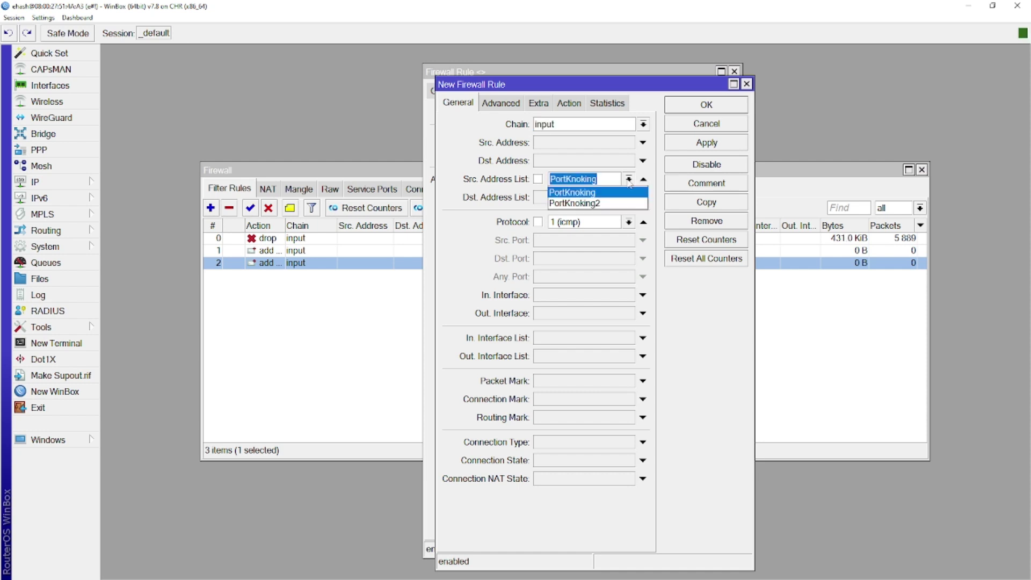
left_click(624, 201)
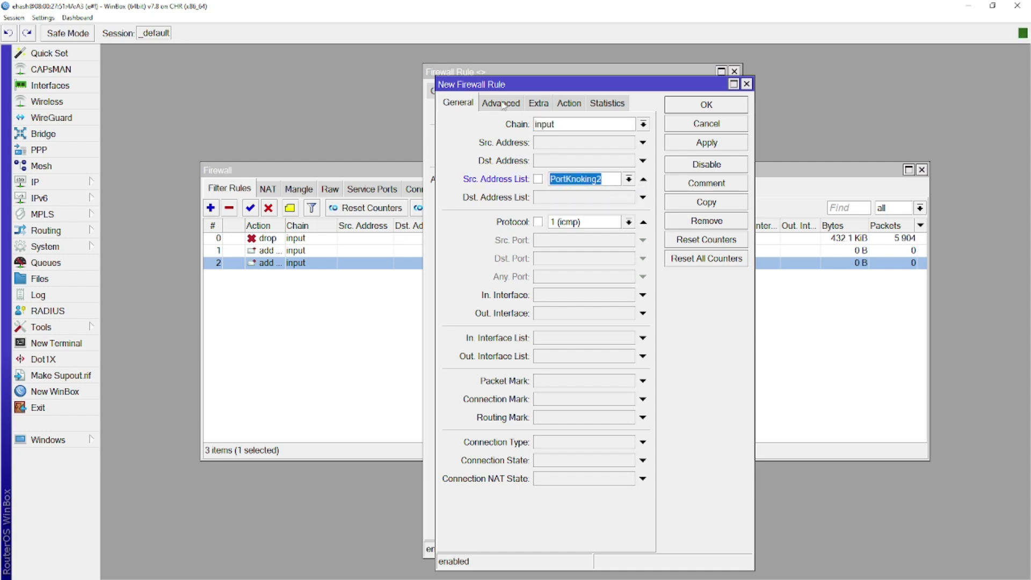
left_click(502, 103)
left_click(574, 448)
left_click_drag(571, 447, 574, 446)
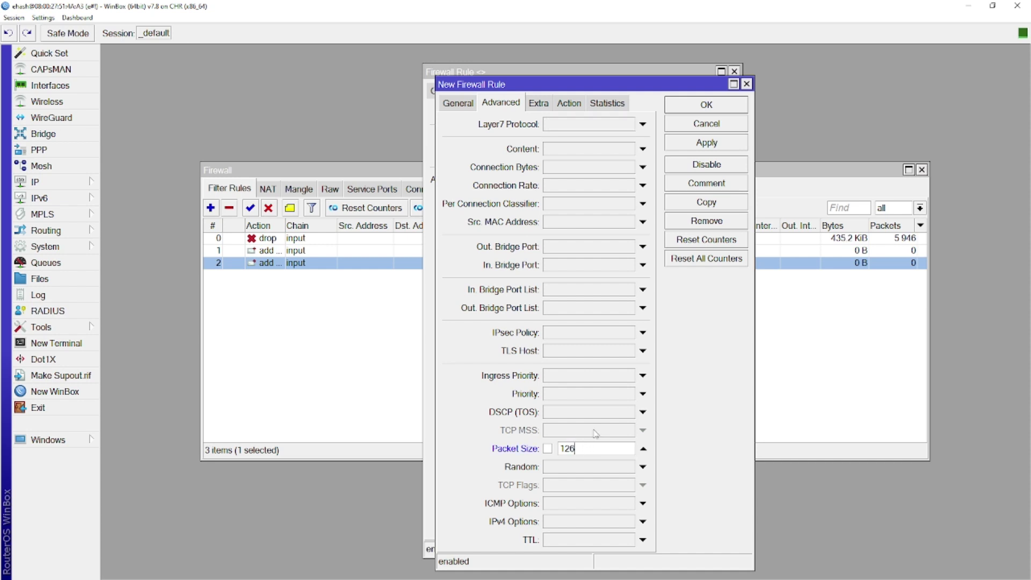
Set the copy's address list to PortKnoking3 with timeout 00:30:00, save it, and close rule 2
left_click(569, 103)
left_click(549, 192)
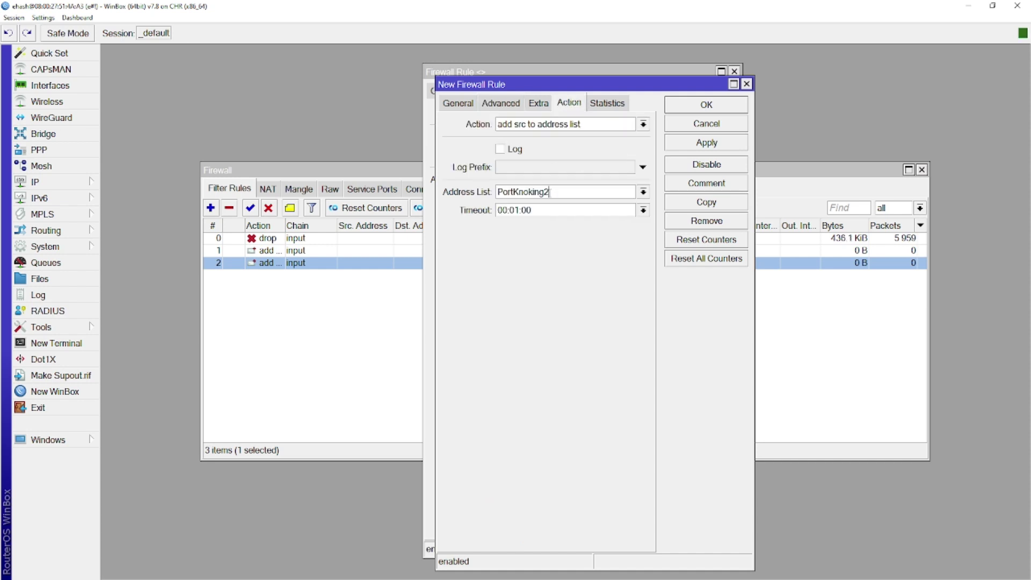
type("3")
double_click(517, 211)
type("0")
key("BackSpace")
type("3")
left_click(705, 110)
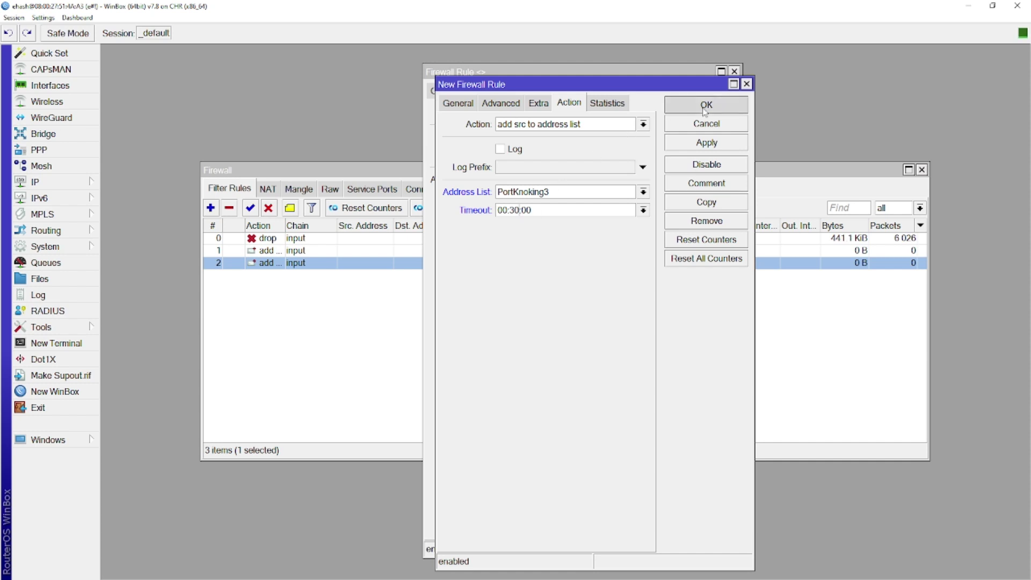
left_click(707, 97)
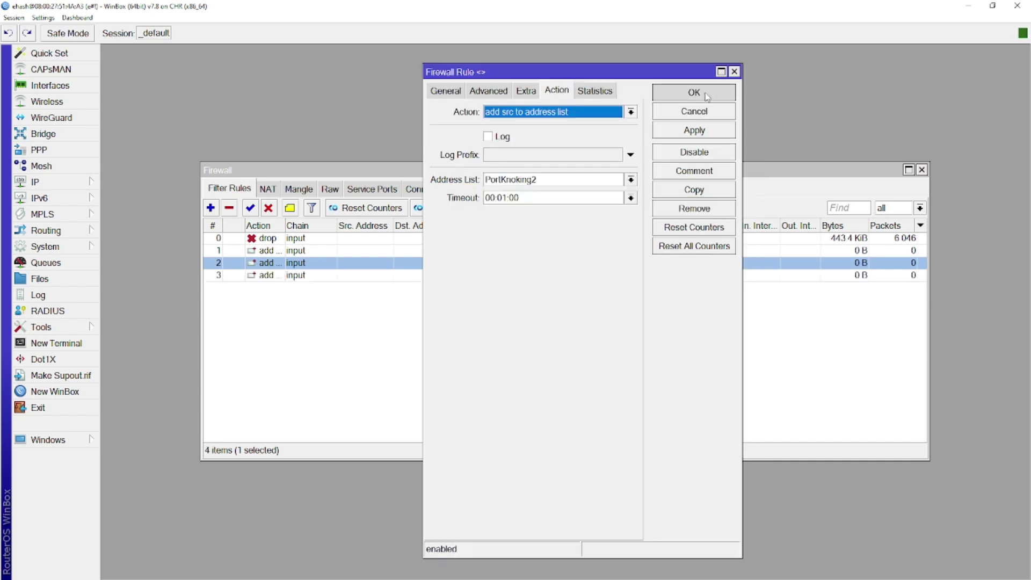
left_click(305, 276)
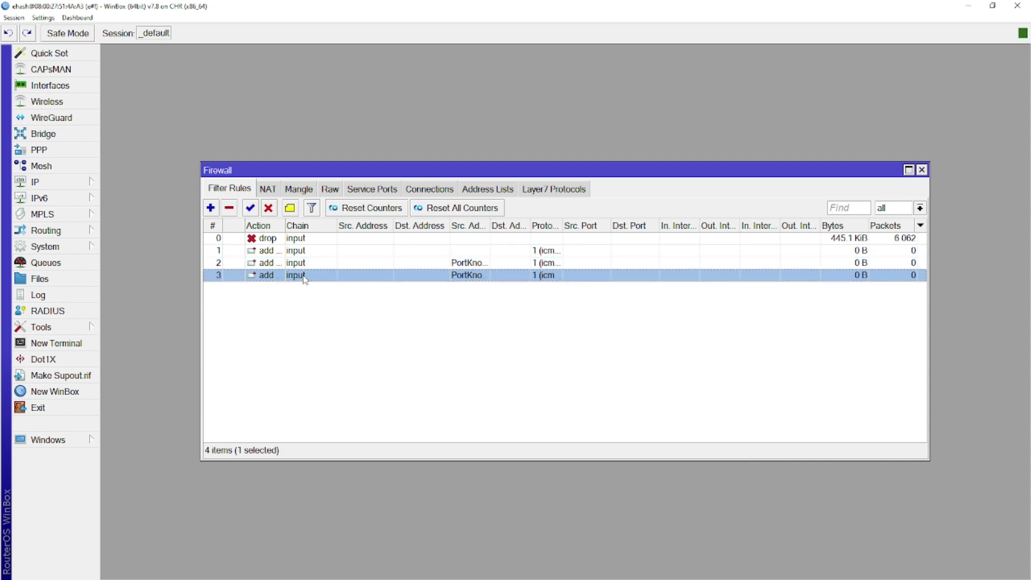
Start a new input-chain filter rule matching protocol and source address list PortKnoking3
left_click(211, 207)
left_click(447, 92)
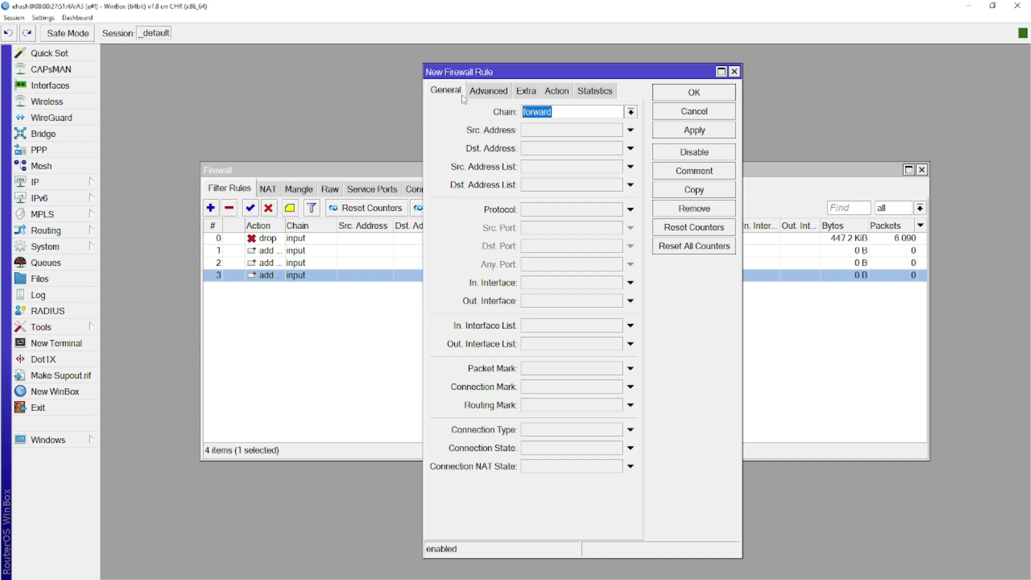
left_click(631, 111)
left_click(618, 134)
left_click(539, 210)
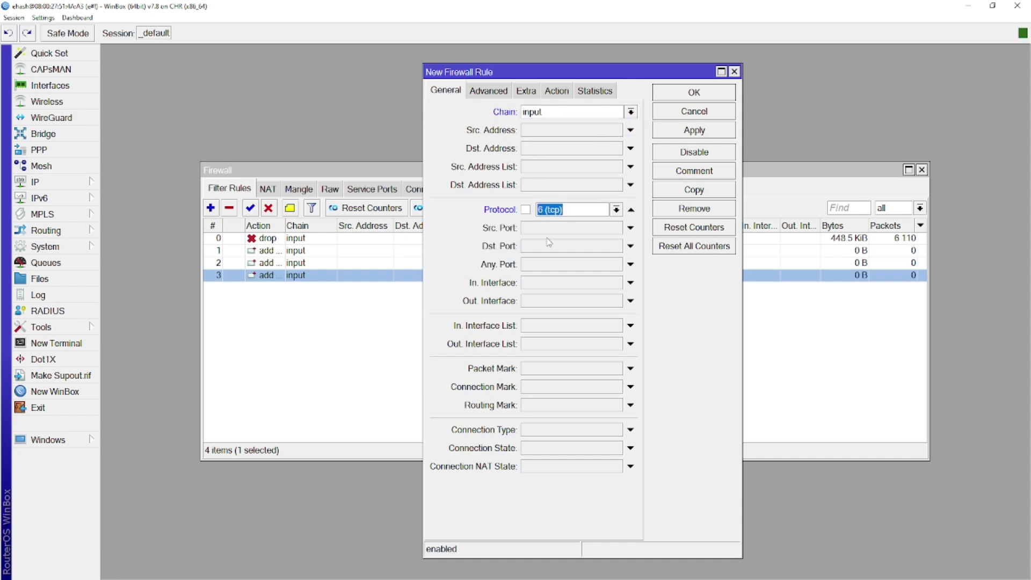
left_click(547, 171)
left_click(617, 169)
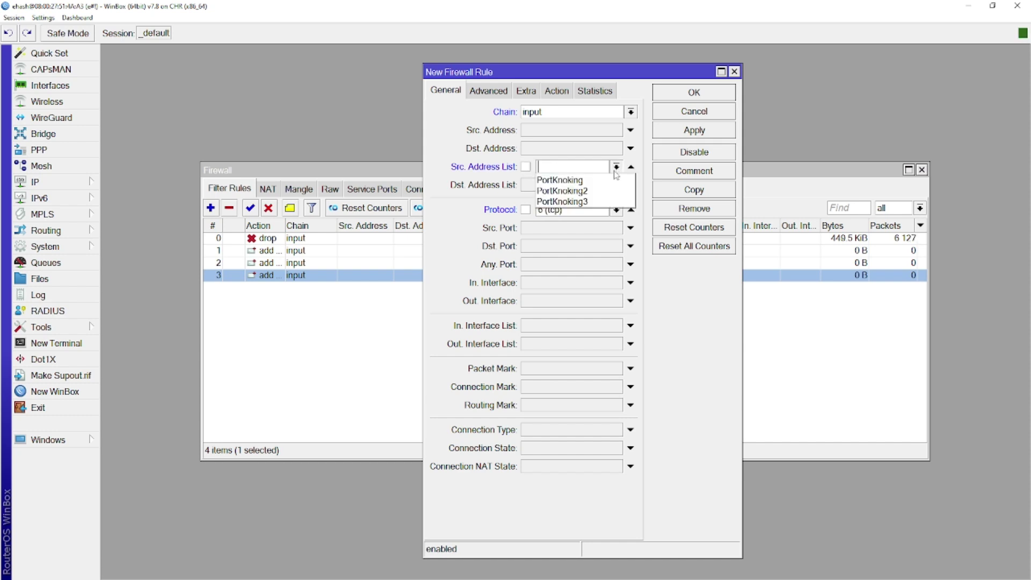
left_click(598, 202)
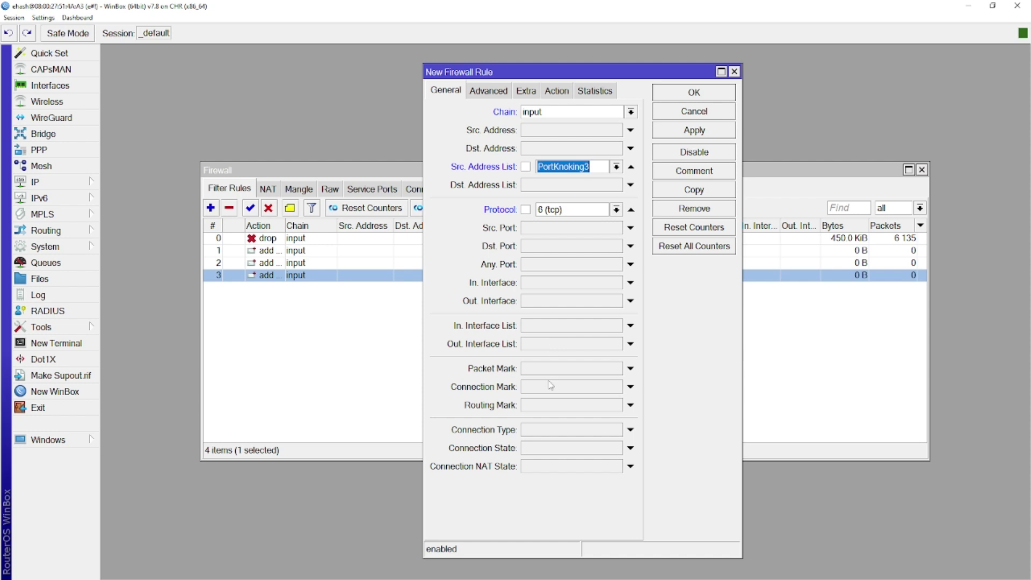
Set the rule's destination port to 8291 and save the accept rule
left_click(552, 94)
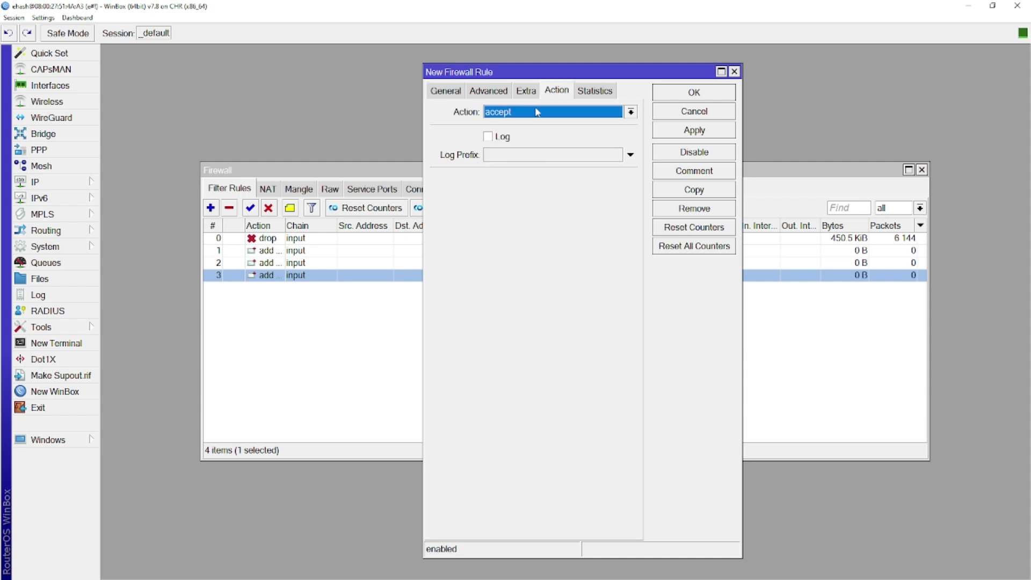
left_click(446, 92)
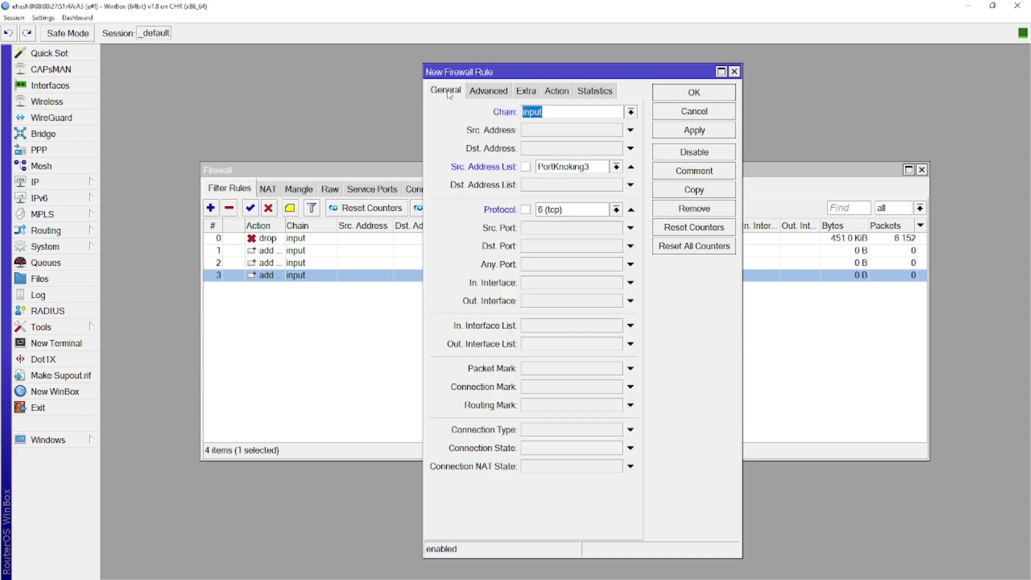
left_click(533, 246)
type("8291")
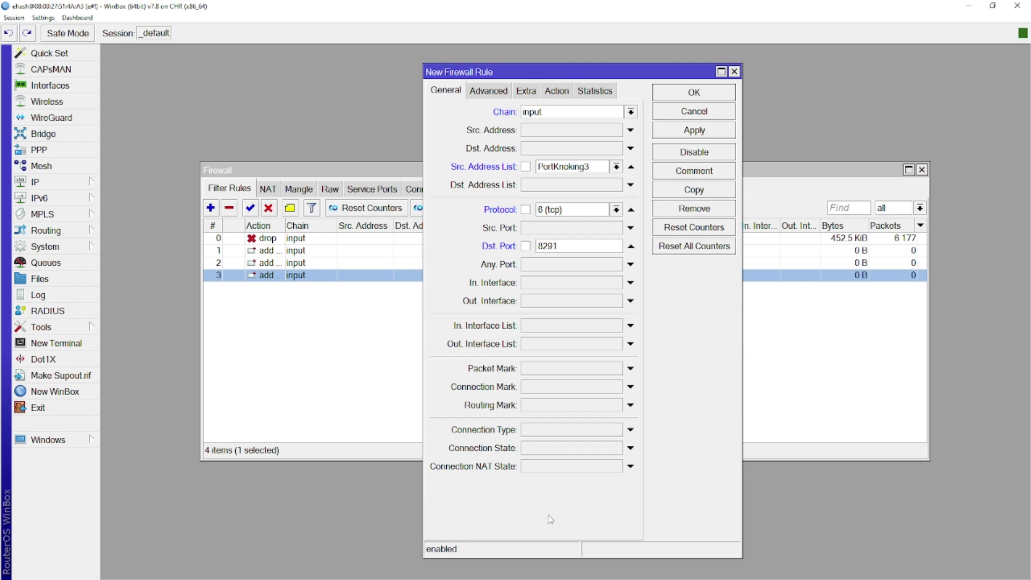
left_click(696, 99)
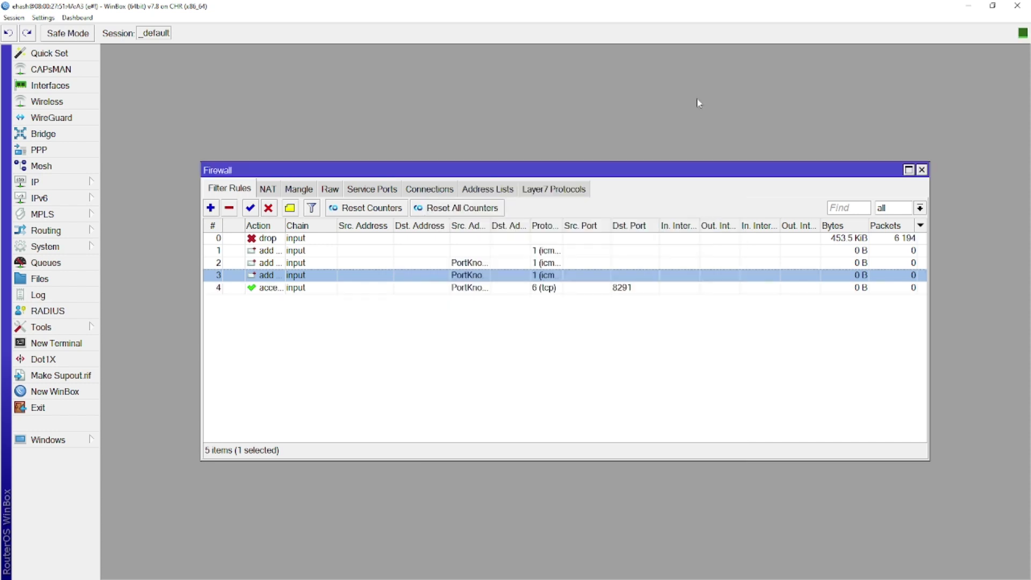
Move the drop rule to the bottom of the filter list and maximize the Firewall window
left_click(264, 240)
left_click_drag(264, 239, 272, 305)
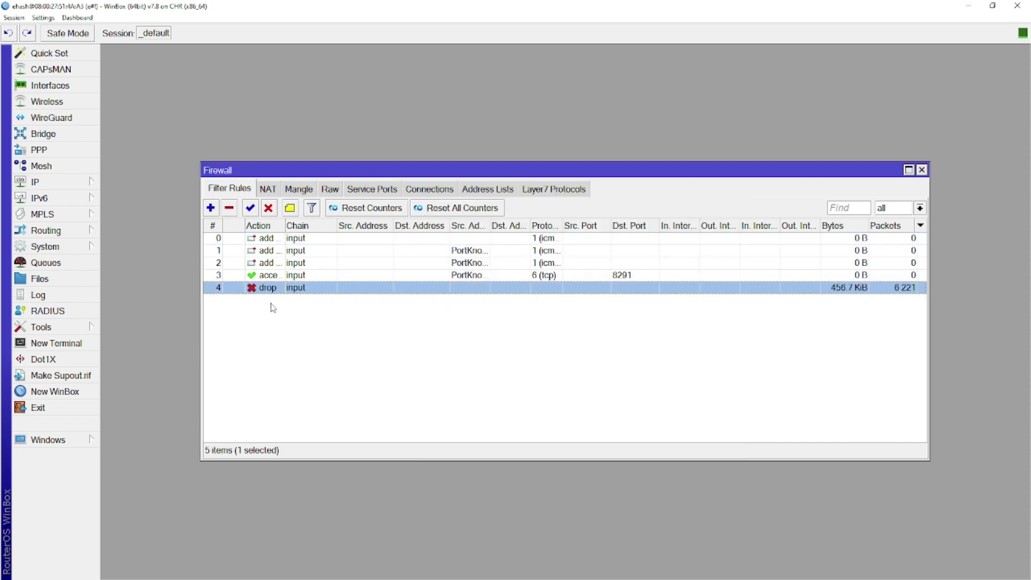
double_click(311, 169)
Send single knock pings of 300 and then 100 bytes to 192.168.1.36
key("alt+Tab")
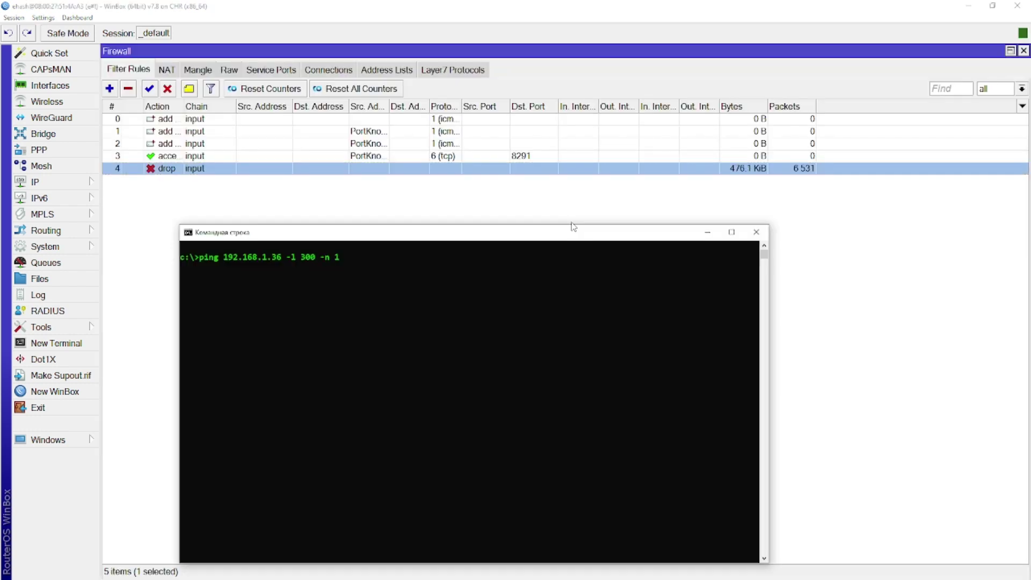
key("Return")
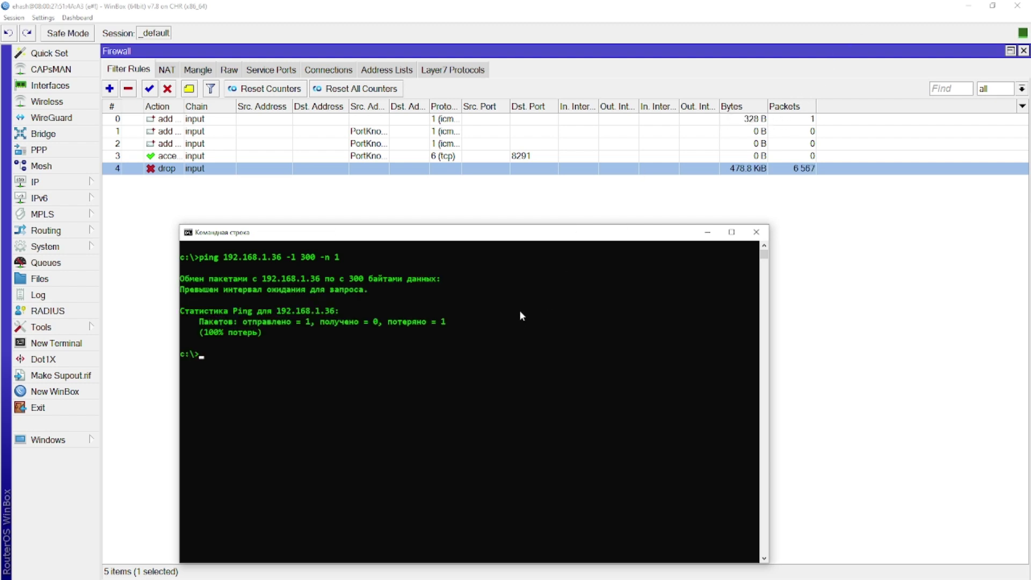
key("Up")
key("Left")
key("Left")
key("Left")
key("Left")
key("Left")
key("BackSpace")
key("BackSpace")
key("BackSpace")
type("100")
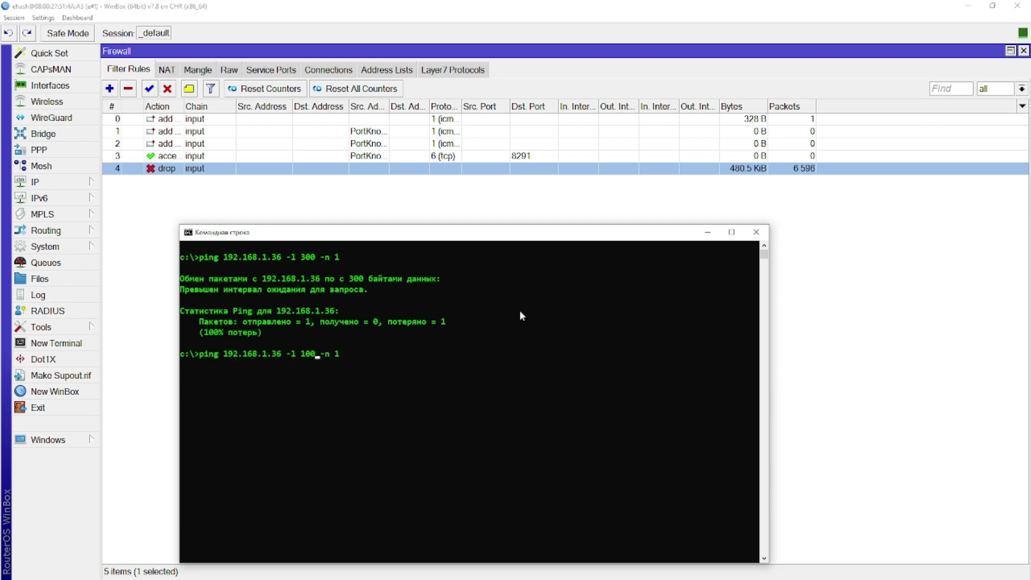
key("Return")
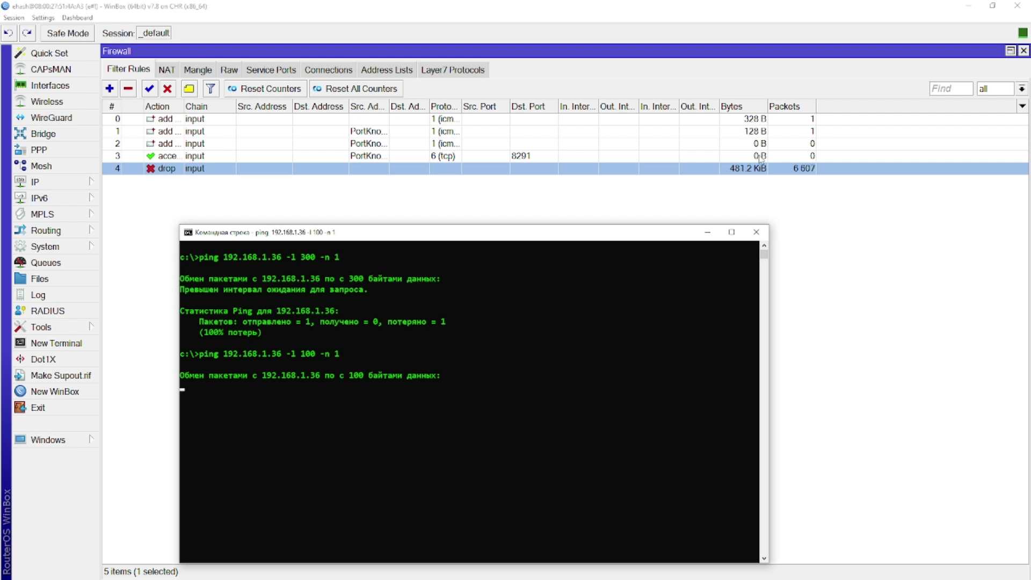
Send the final 98-byte knock ping to 192.168.1.36 and restore the WinBox window
left_click(515, 375)
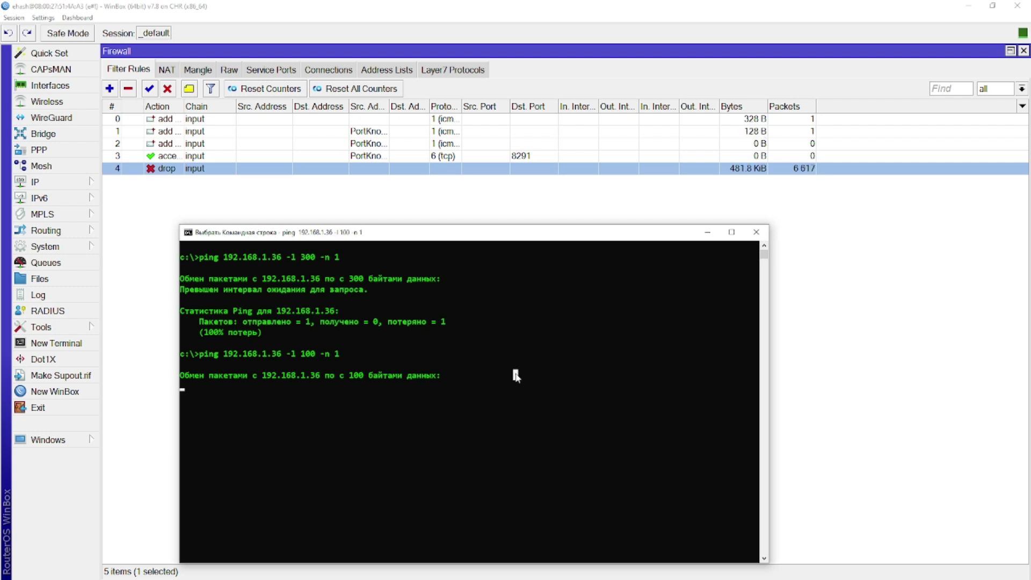
key("Escape")
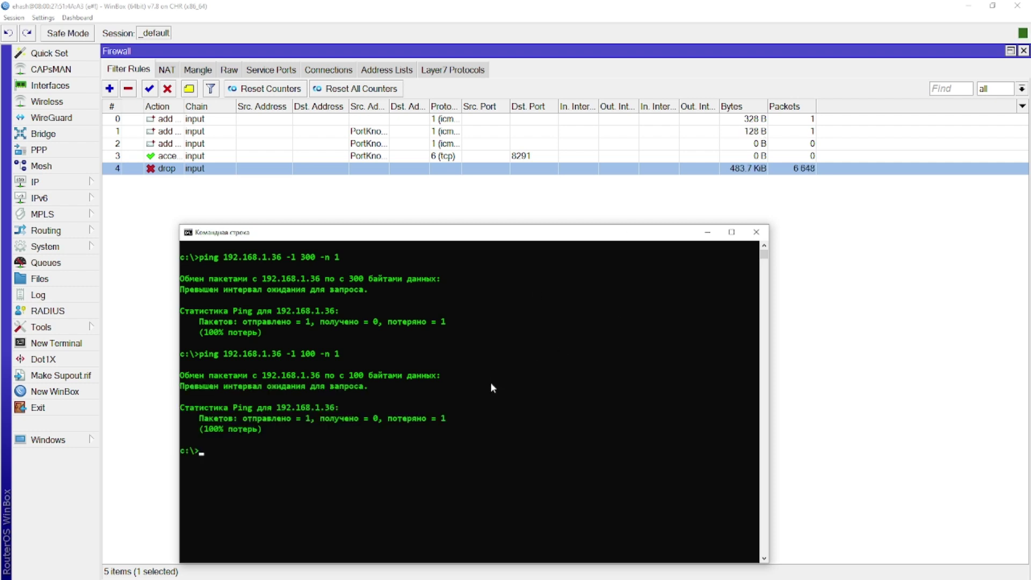
key("Up")
key("BackSpace")
key("BackSpace")
key("BackSpace")
type("98 -n 1")
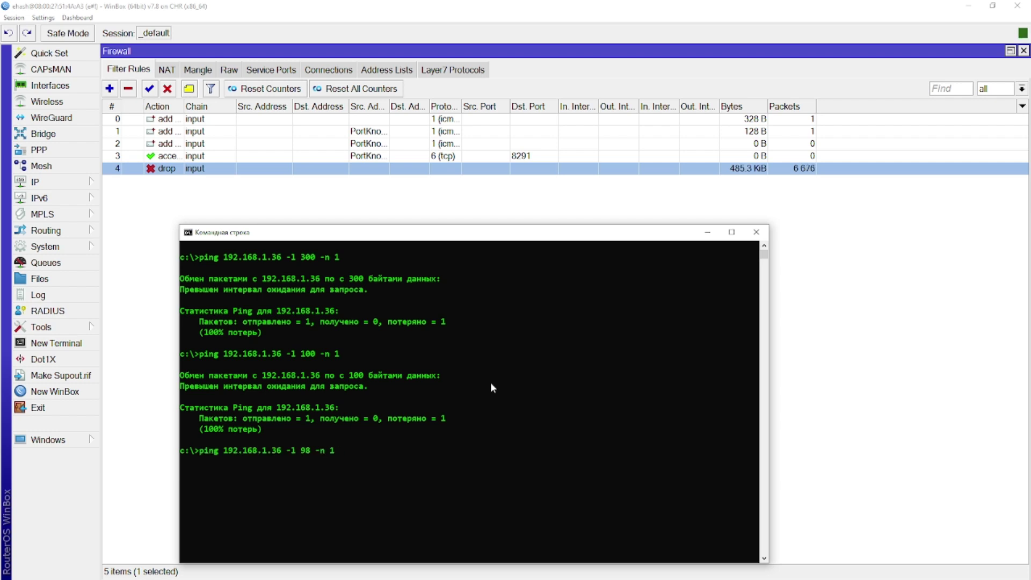
key("Return")
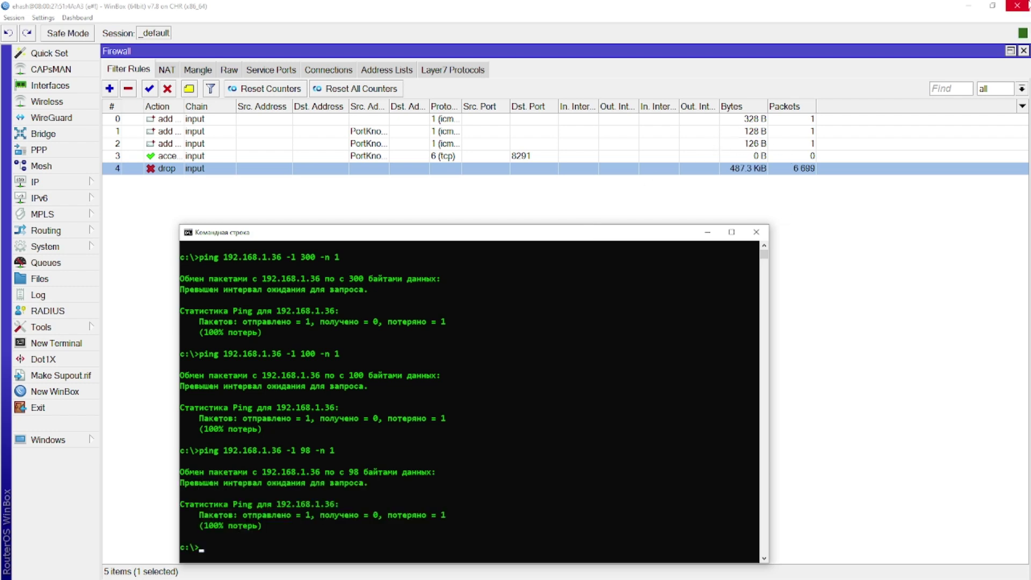
left_click(998, 6)
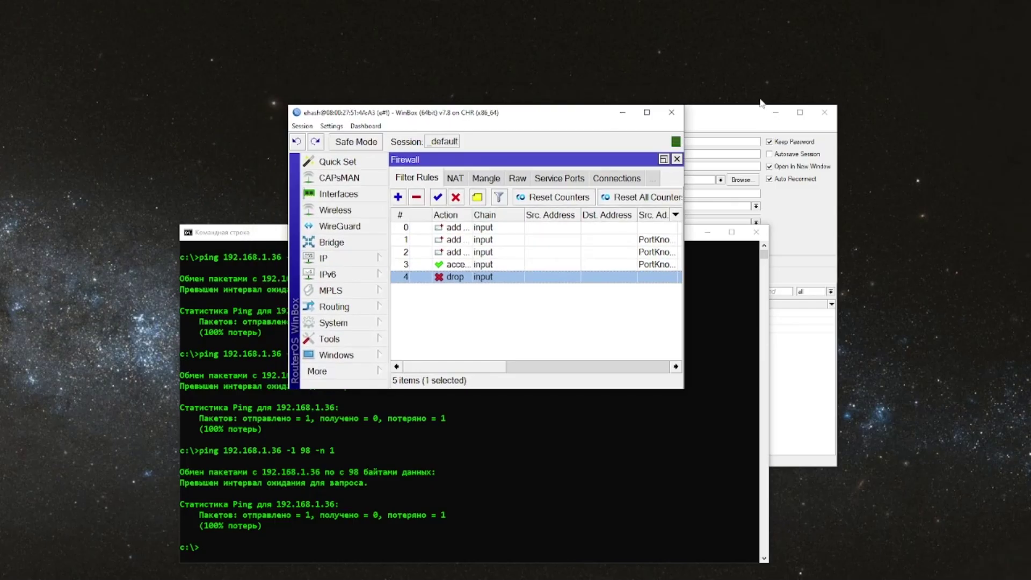
Connect WinBox to neighbor 192.168.1.36 and maximize the new session window
left_click_drag(571, 113, 349, 45)
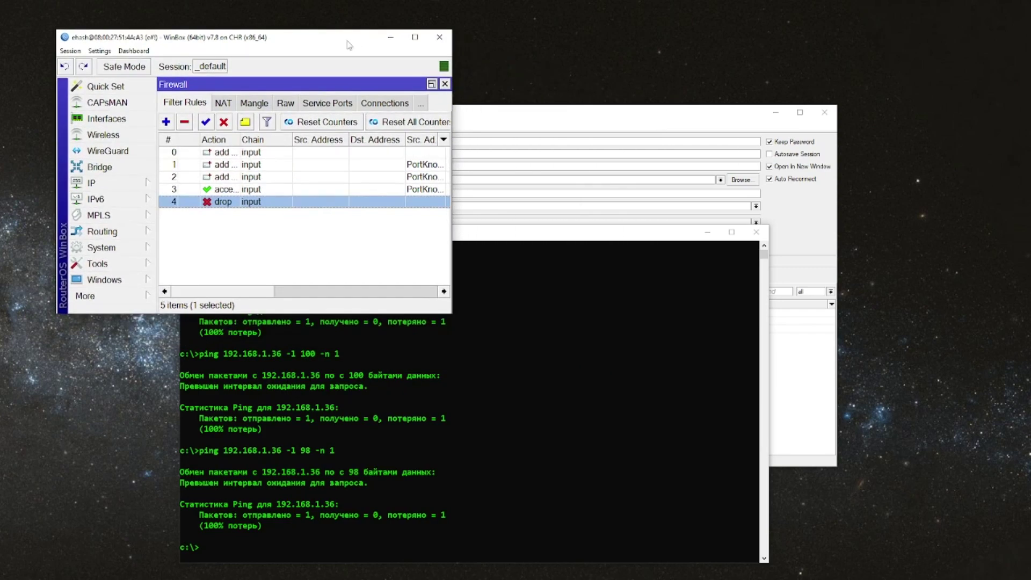
left_click(510, 106)
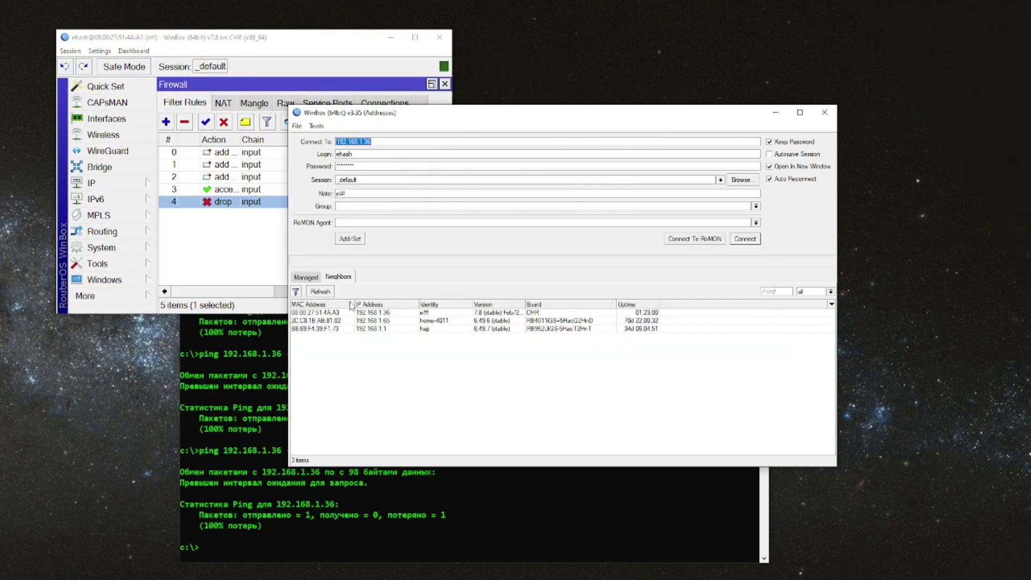
left_click(368, 313)
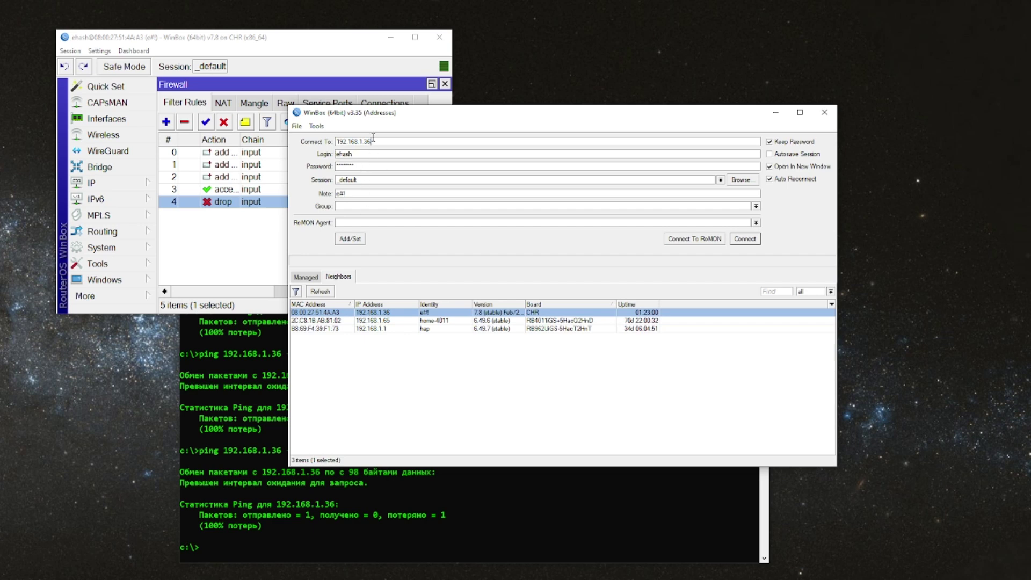
left_click(745, 238)
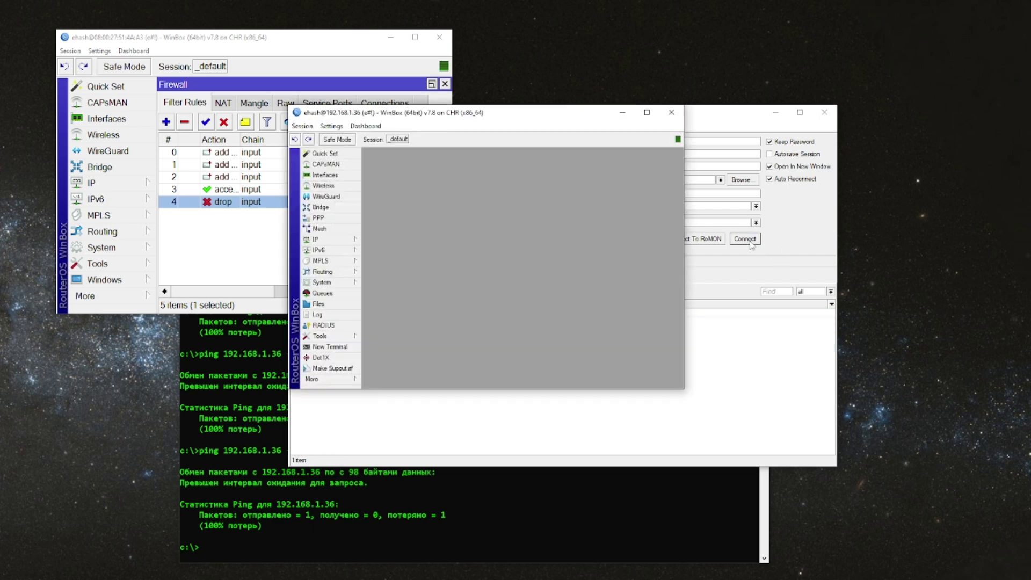
double_click(496, 124)
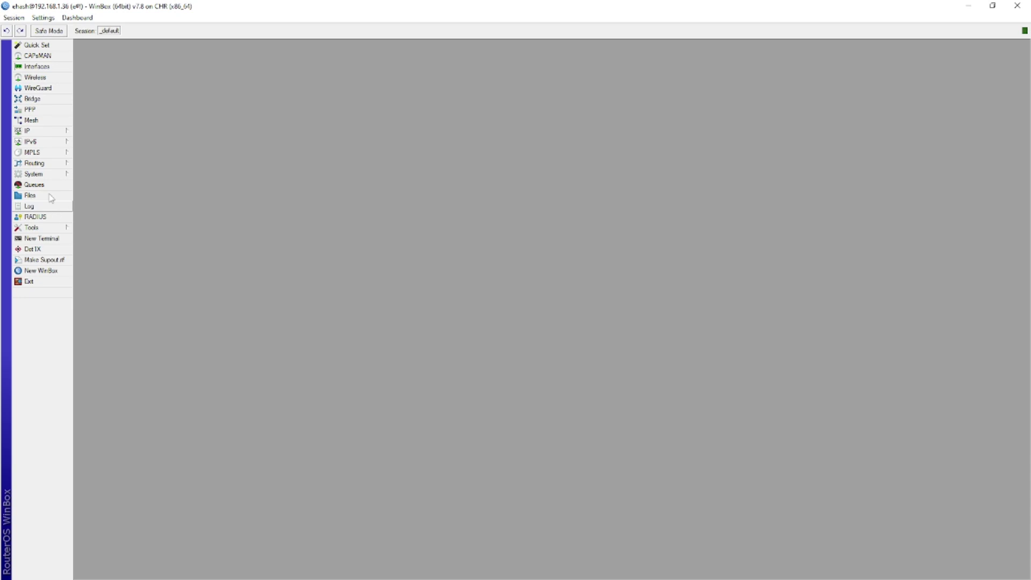
Check the Firewall Address Lists entries for 192.168.1.10 with full Creation Time, then close Firewall
left_click(27, 131)
left_click(124, 210)
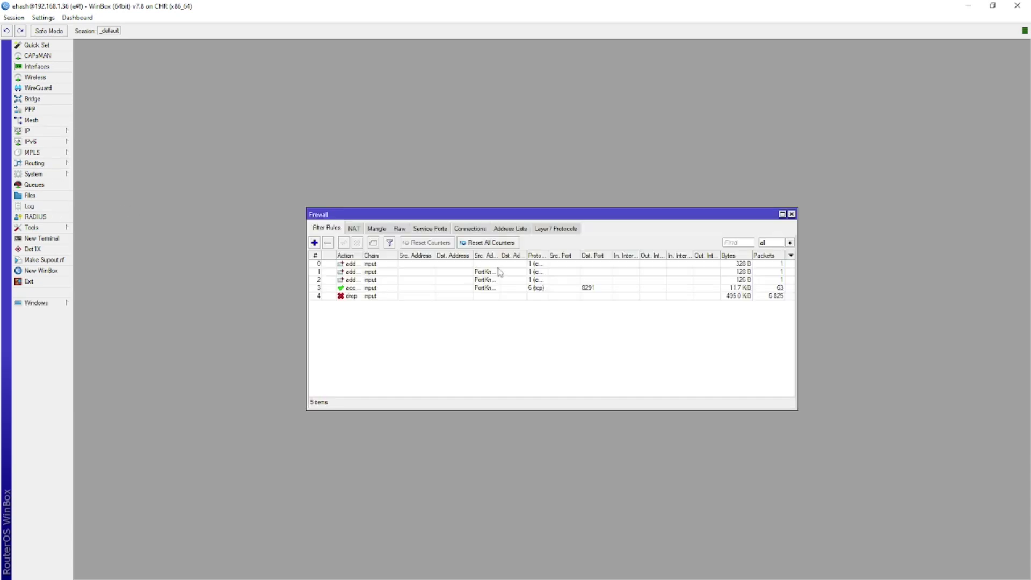
left_click(508, 228)
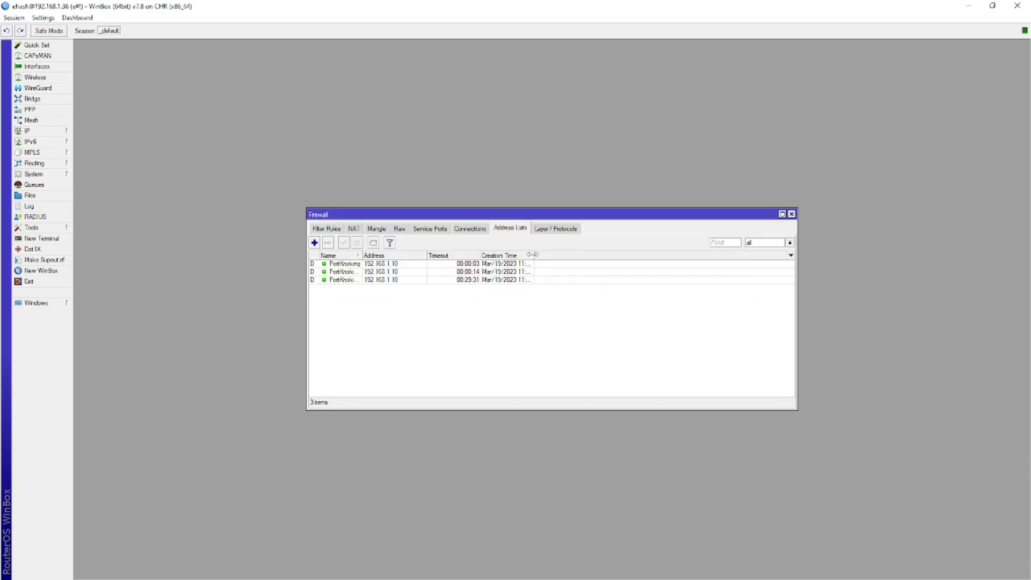
left_click_drag(535, 254, 596, 255)
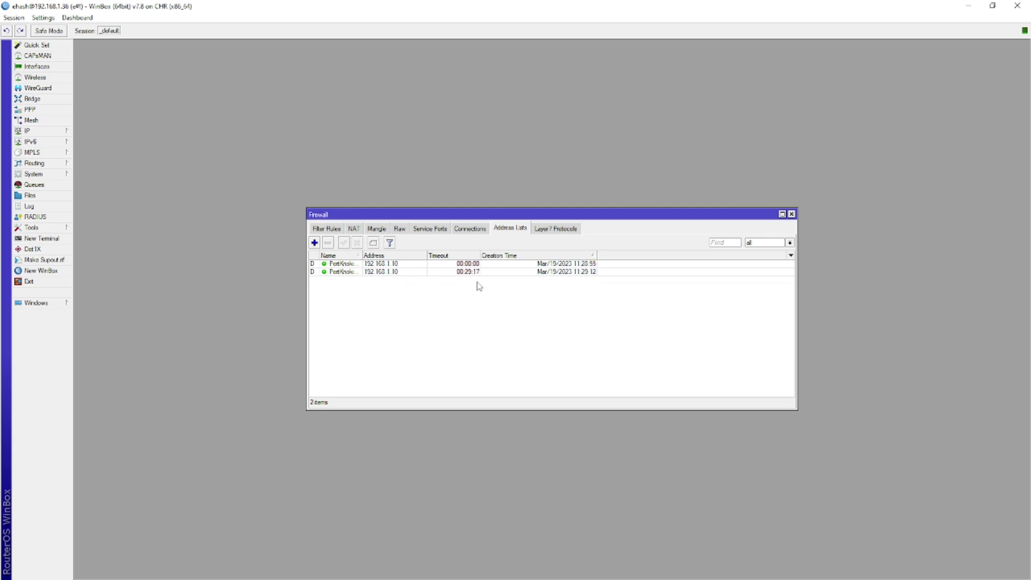
left_click(476, 271)
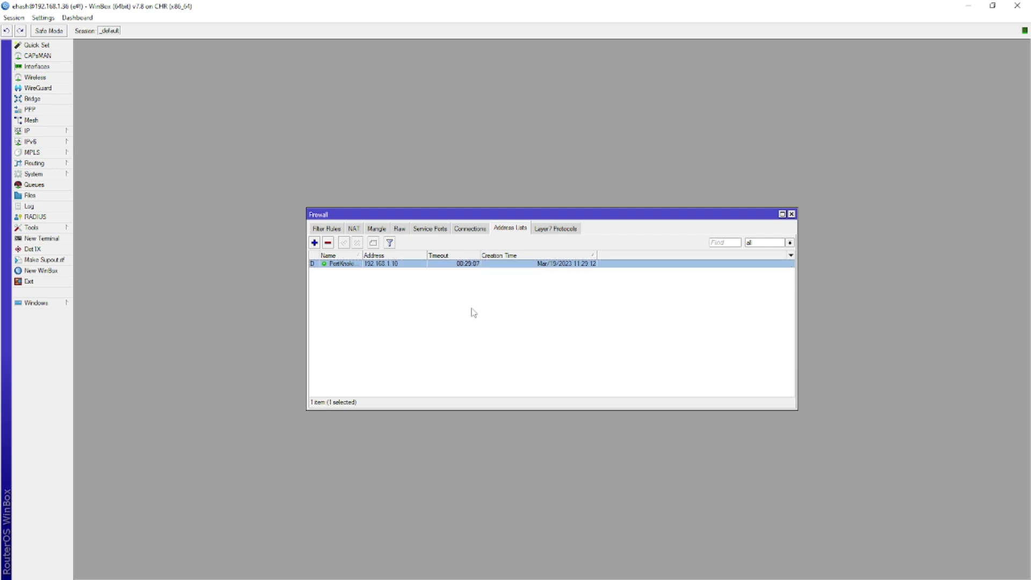
left_click(792, 214)
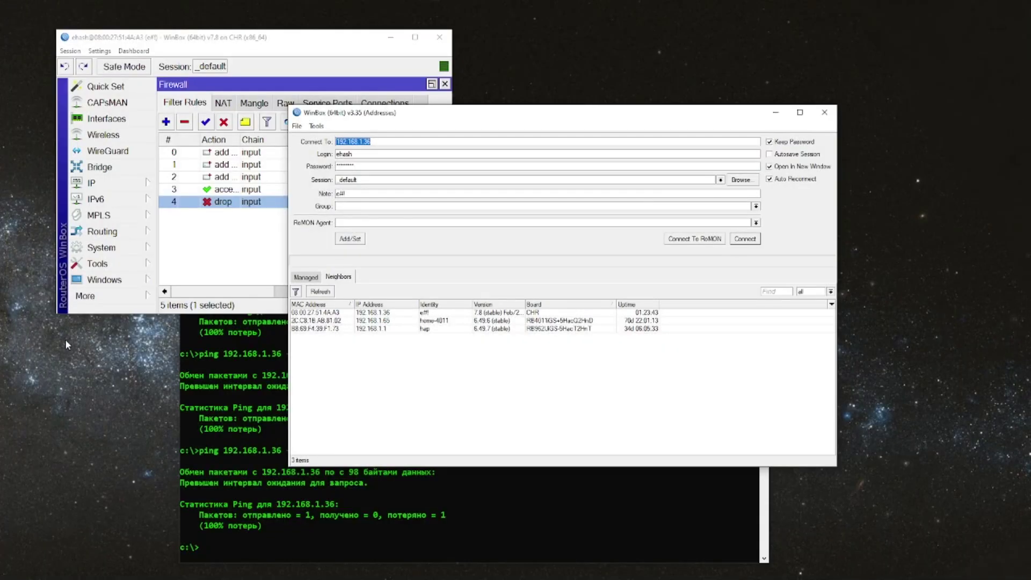
Close the Command Prompt and the original WinBox session
key("alt+Tab")
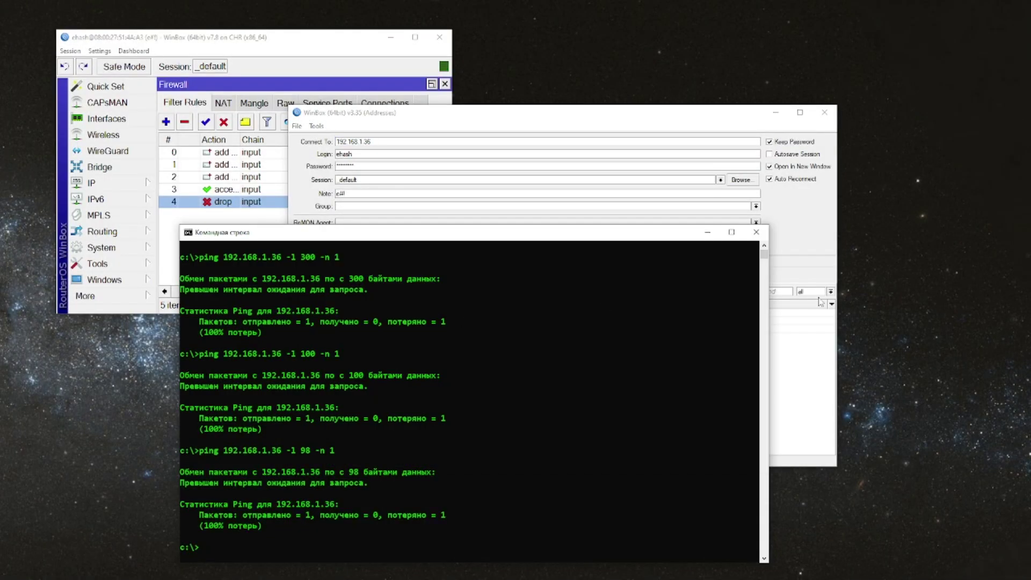
left_click(755, 233)
left_click(378, 42)
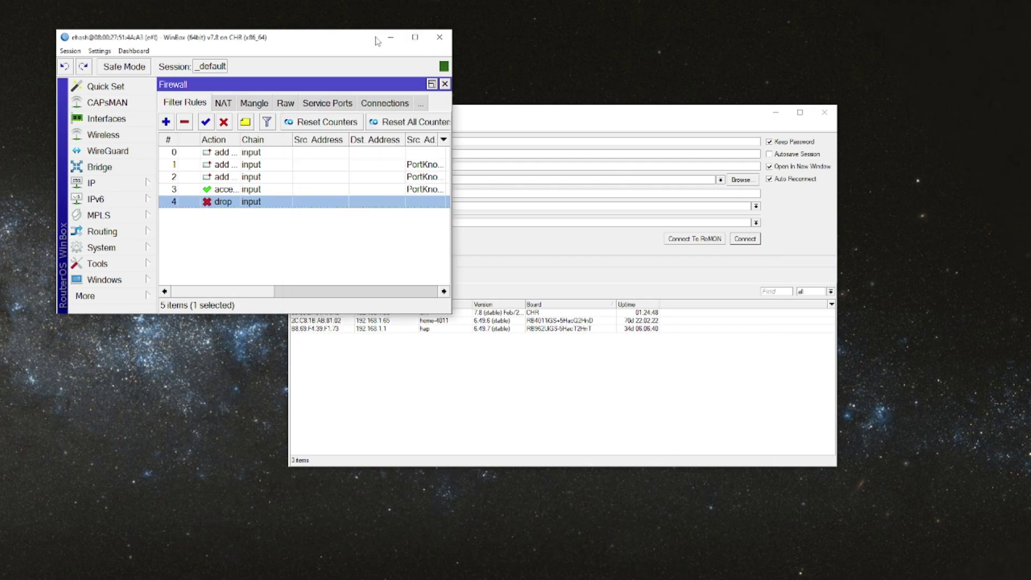
left_click(439, 37)
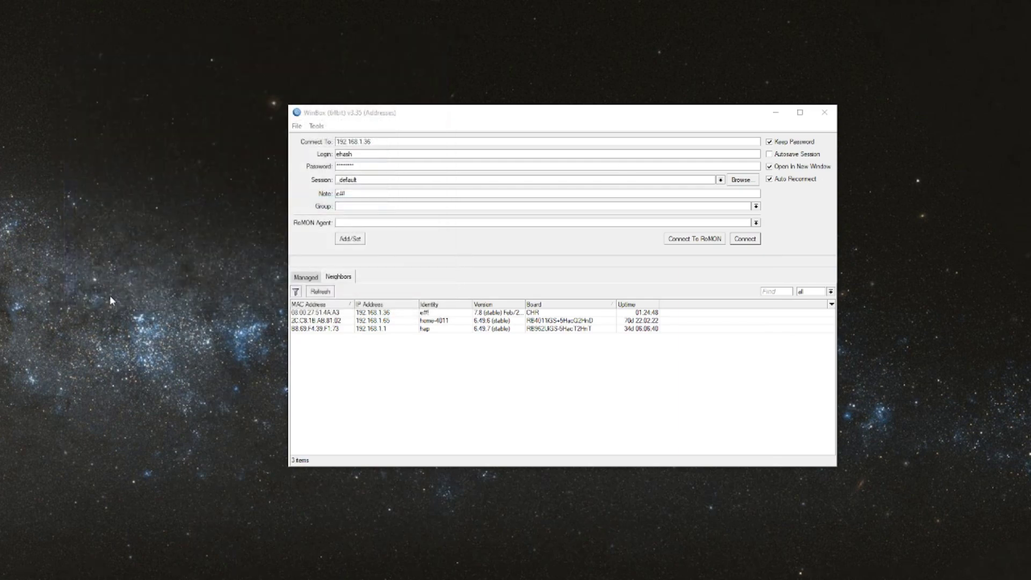
Paste SET ADDR=192.168.1.36 and SET KEY=300,100,98 into a new Notepad document
key("alt+Tab")
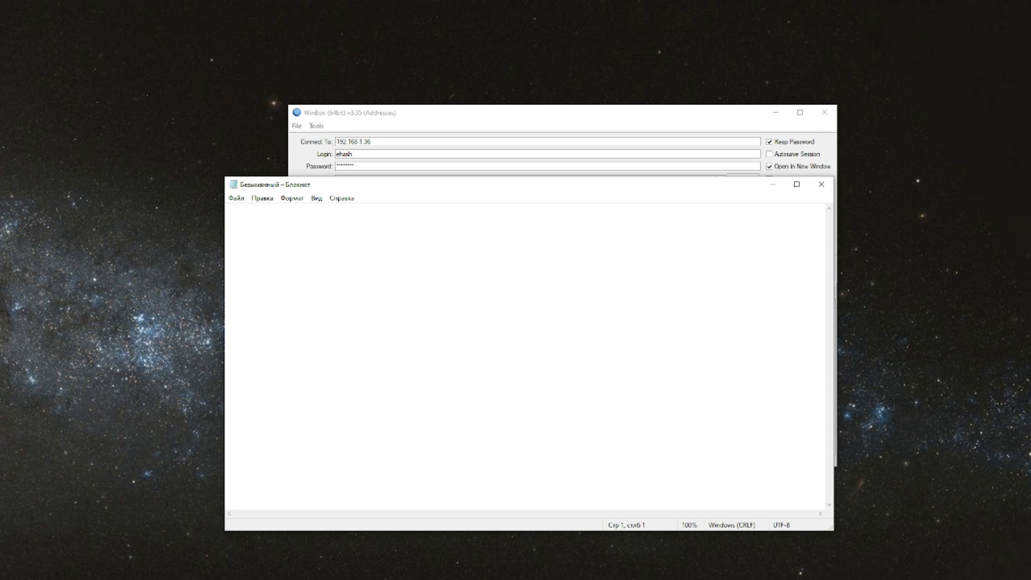
type("SET ADDR=192.168.1.36 SET KEY=300,100,98")
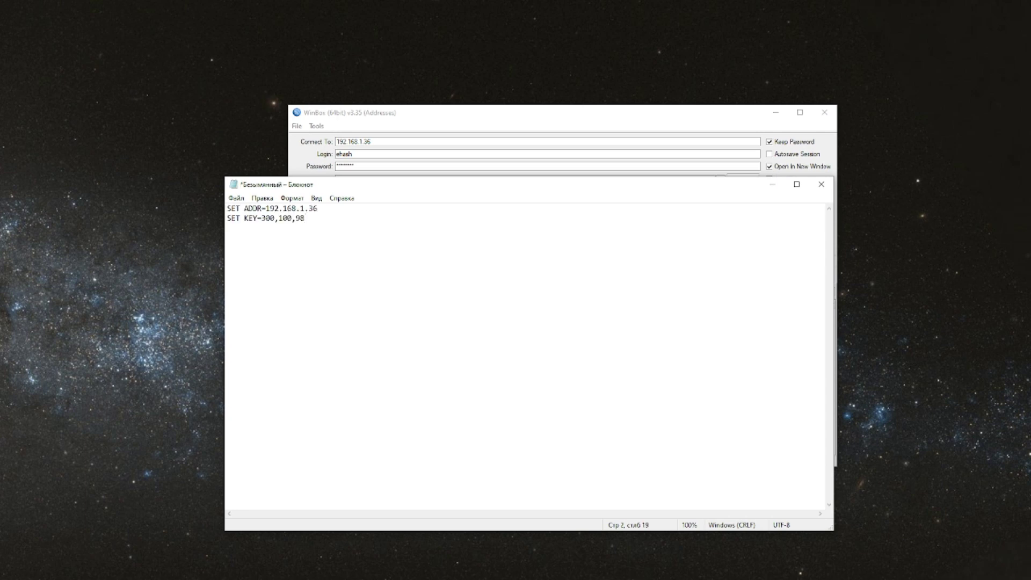
key("Return")
key("Return")
left_click(359, 290)
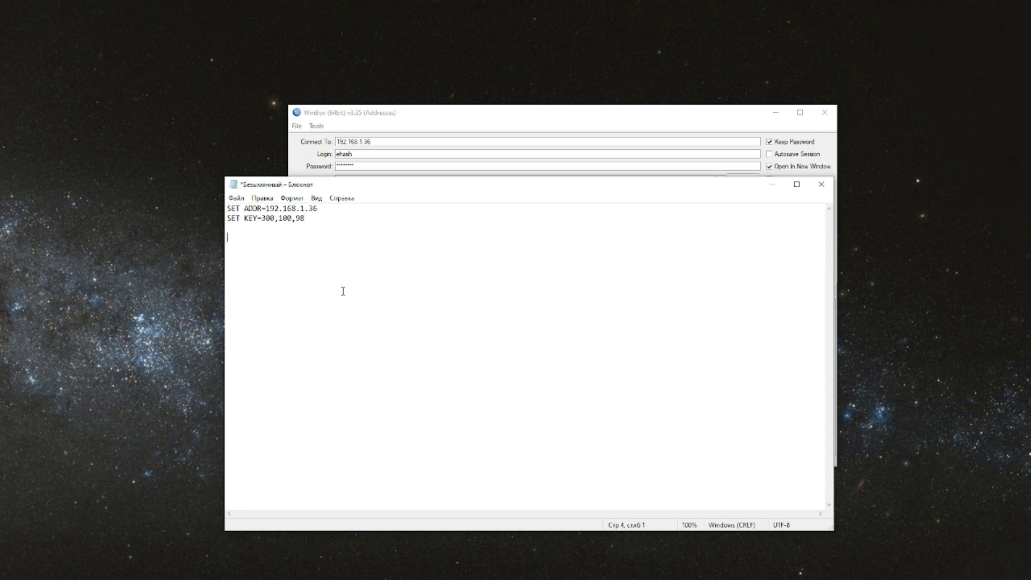
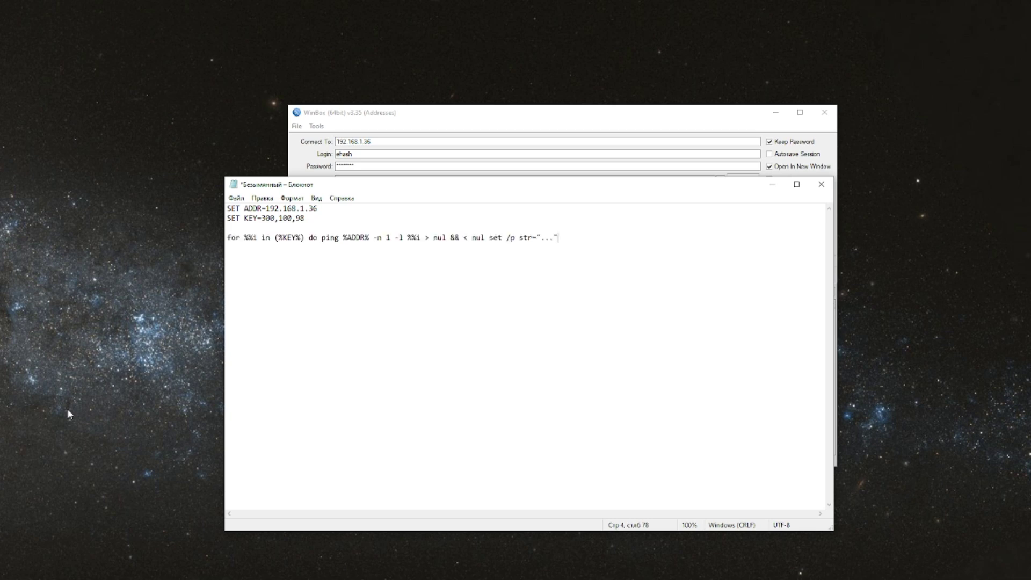
key("Return")
key("Return")
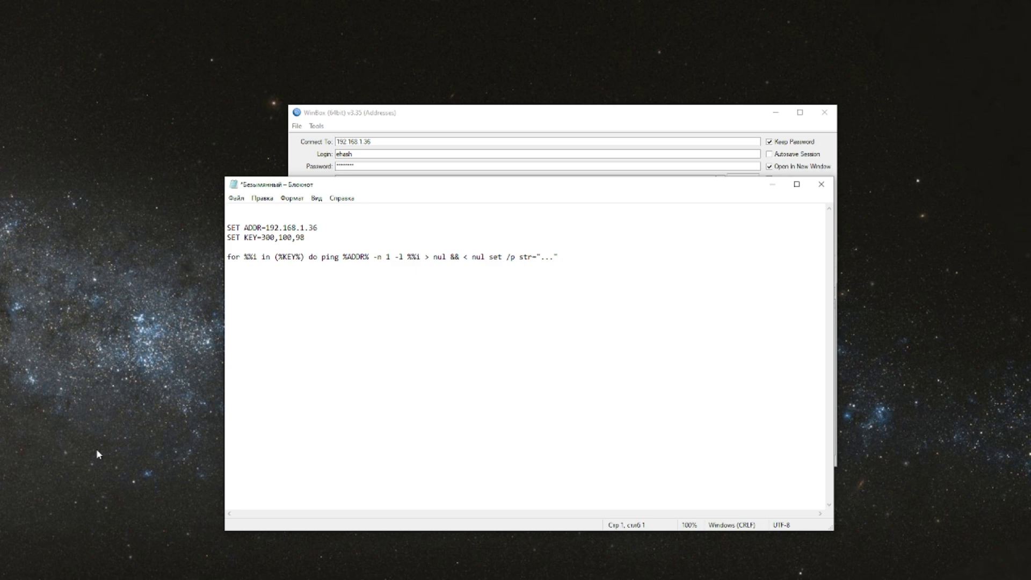
type("@echo off")
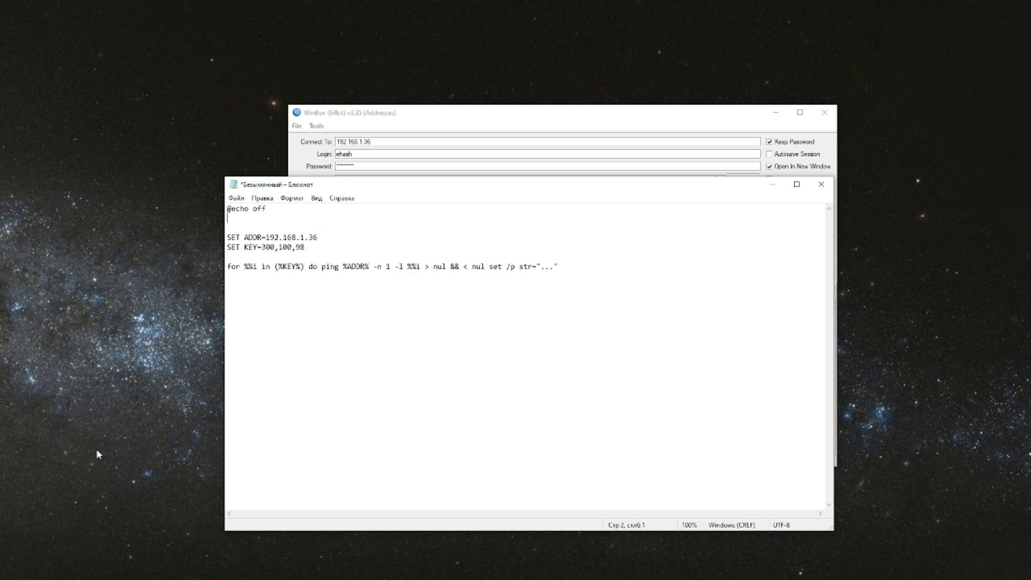
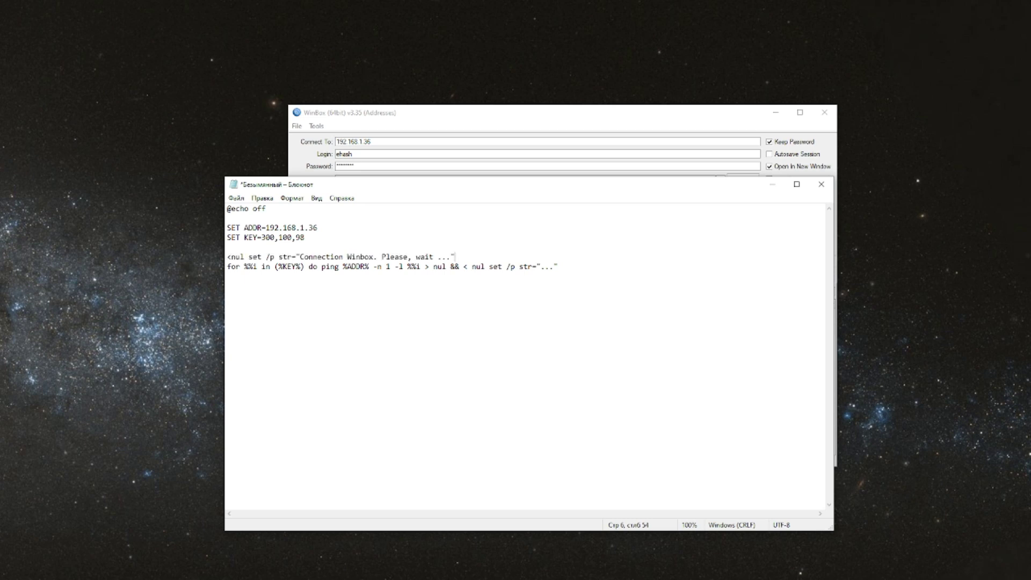
Bring up the Save As dialog from the File menu for the port-knocking batch script
left_click(235, 198)
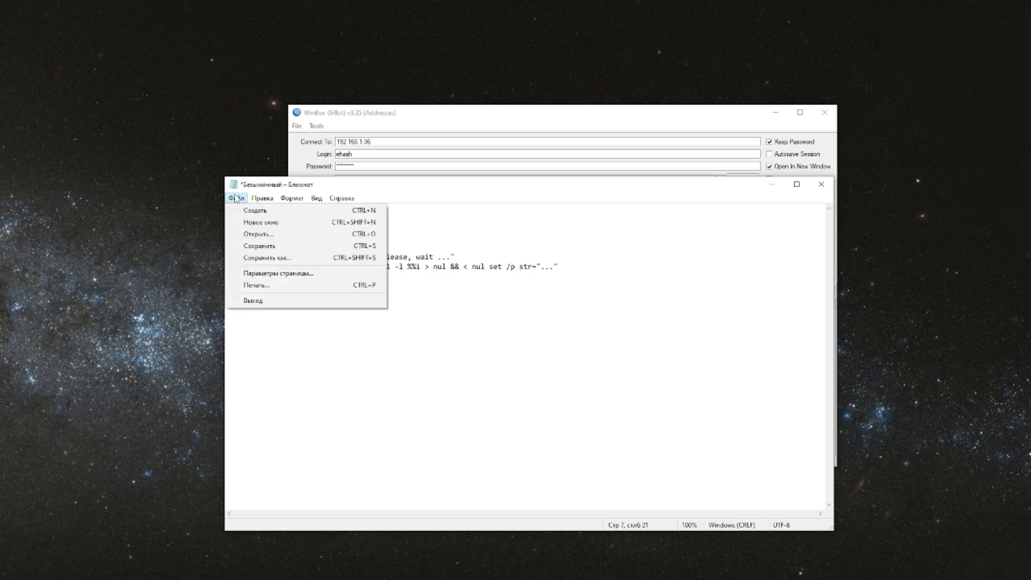
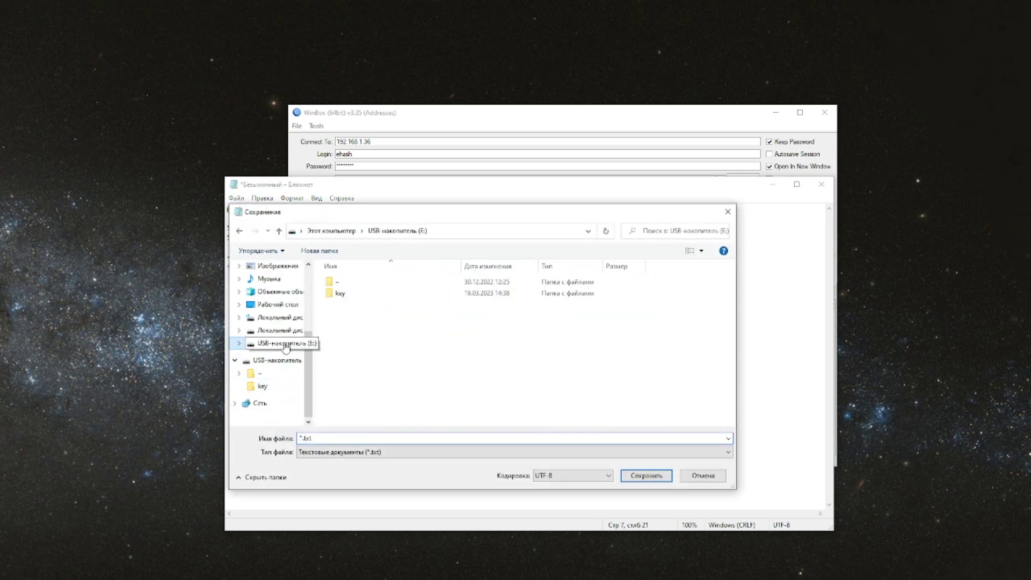
Save the Notepad script as winbox.cmd, type All files (*.*), in the USB drive's key folder
double_click(340, 293)
type("winbox.cmd")
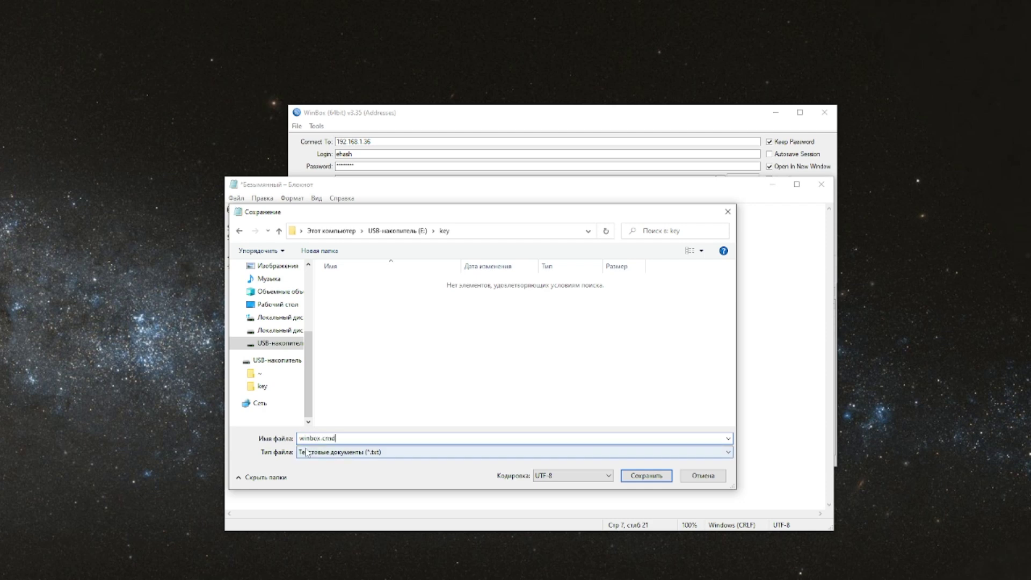
left_click(307, 452)
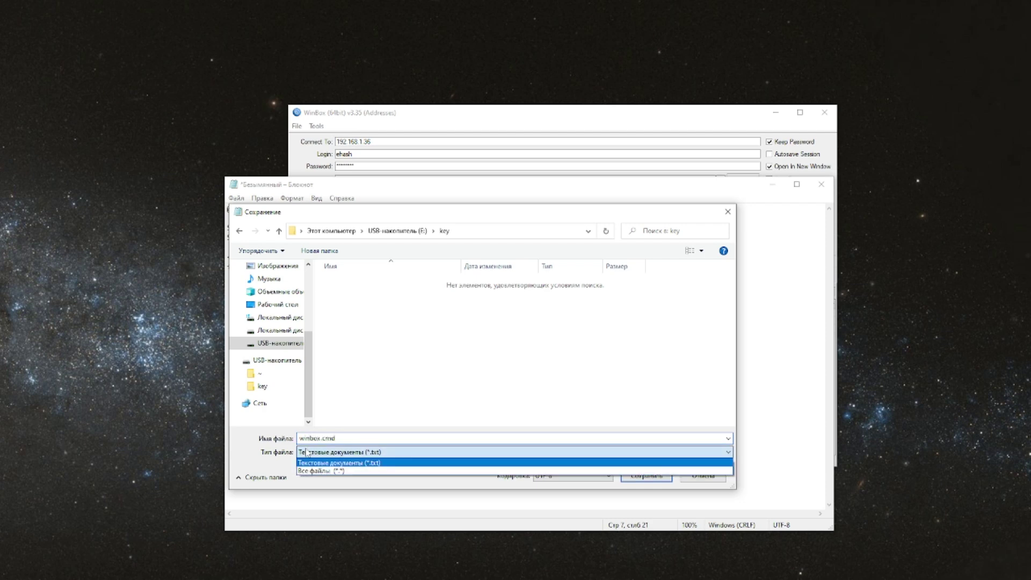
left_click(311, 471)
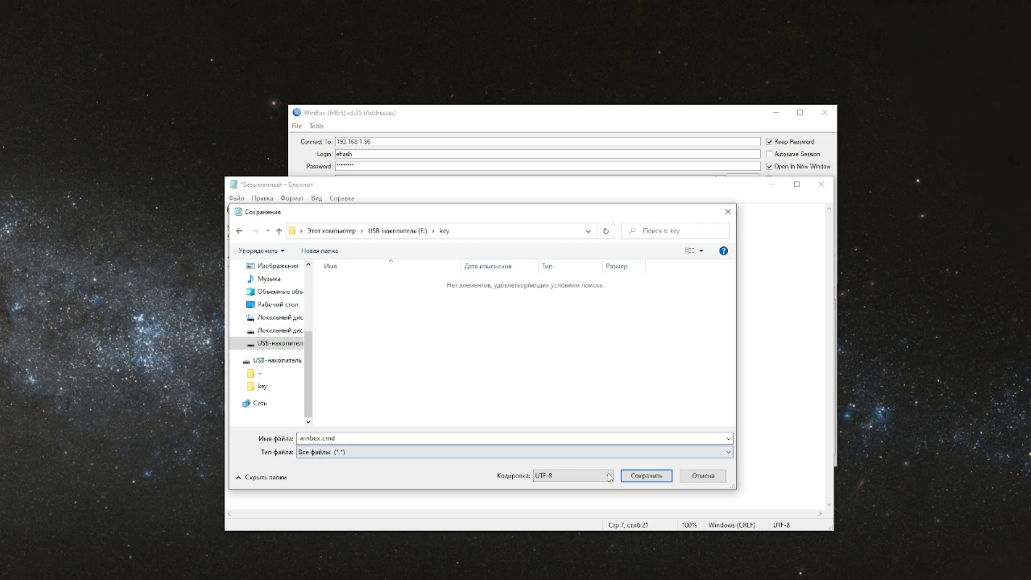
left_click(638, 481)
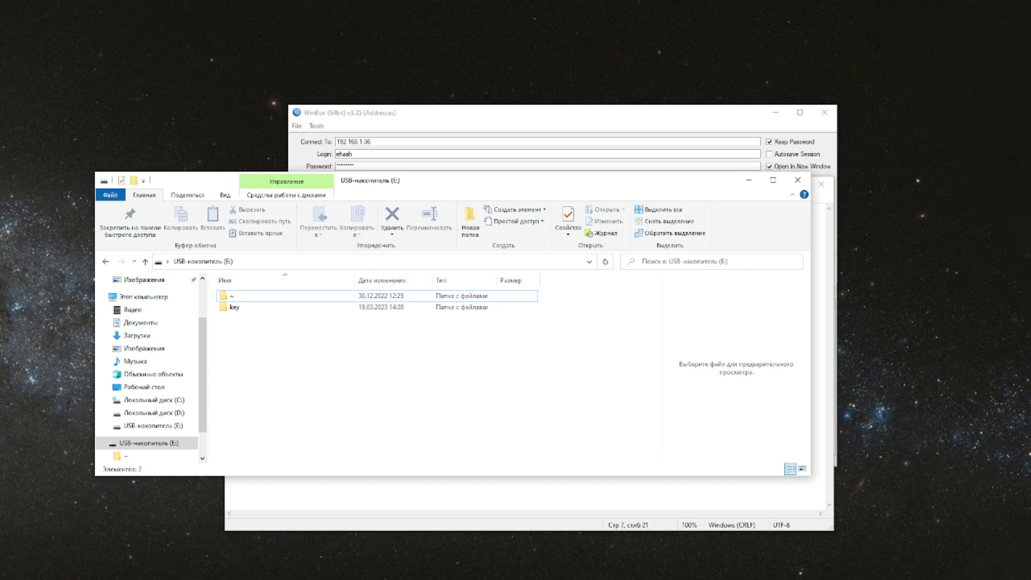
Open the key folder in File Explorer and select winbox.cmd to confirm it was saved
left_click(247, 311)
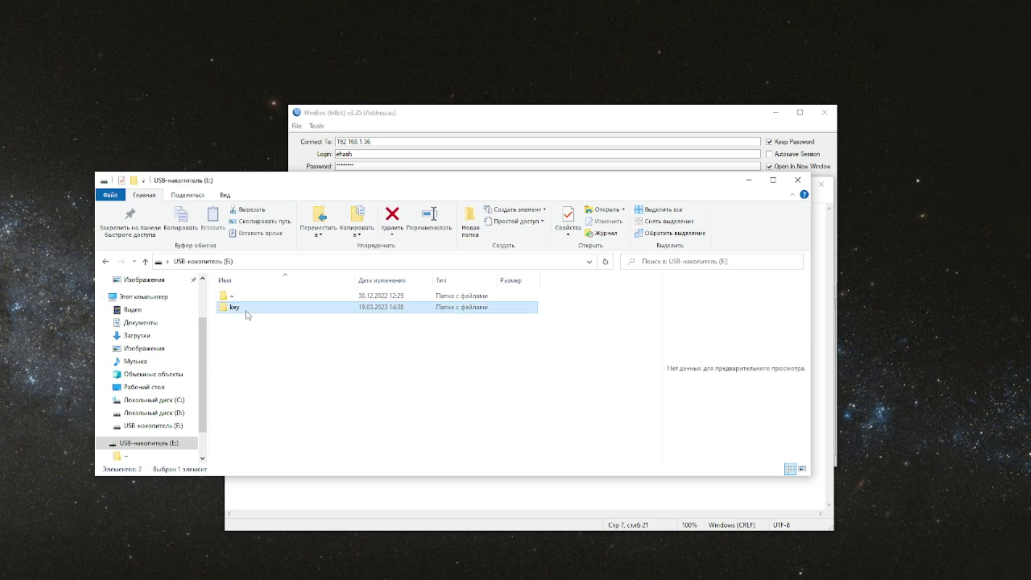
double_click(248, 311)
left_click(250, 297)
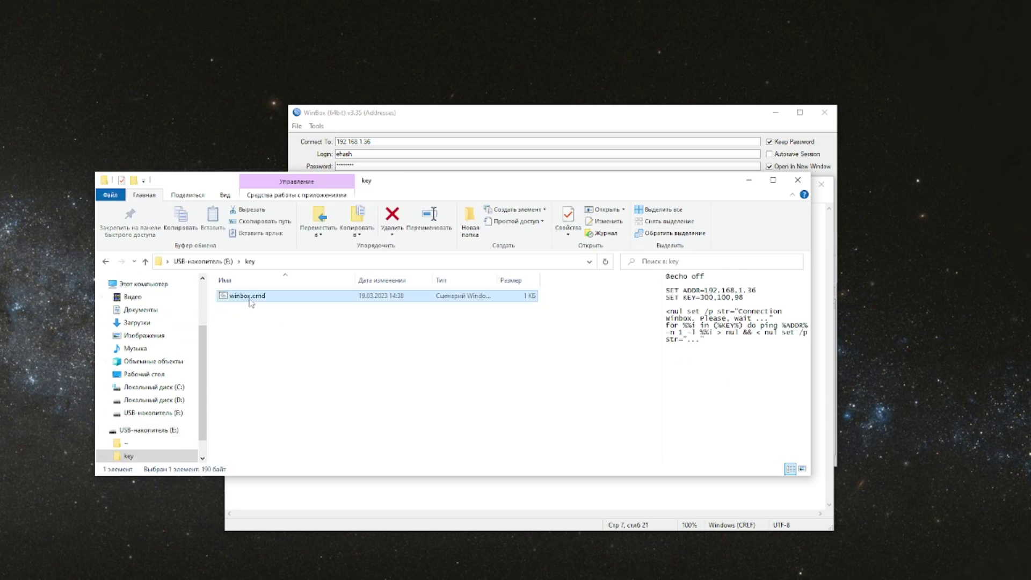
Connect WinBox to the CHR router from the neighbour list and expand the IP menu
left_click(546, 107)
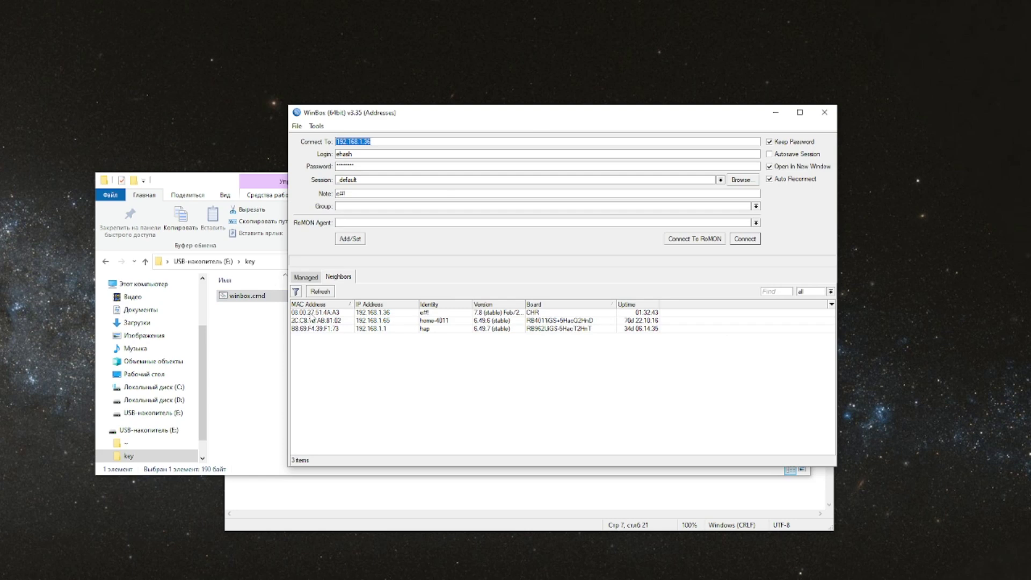
left_click(313, 313)
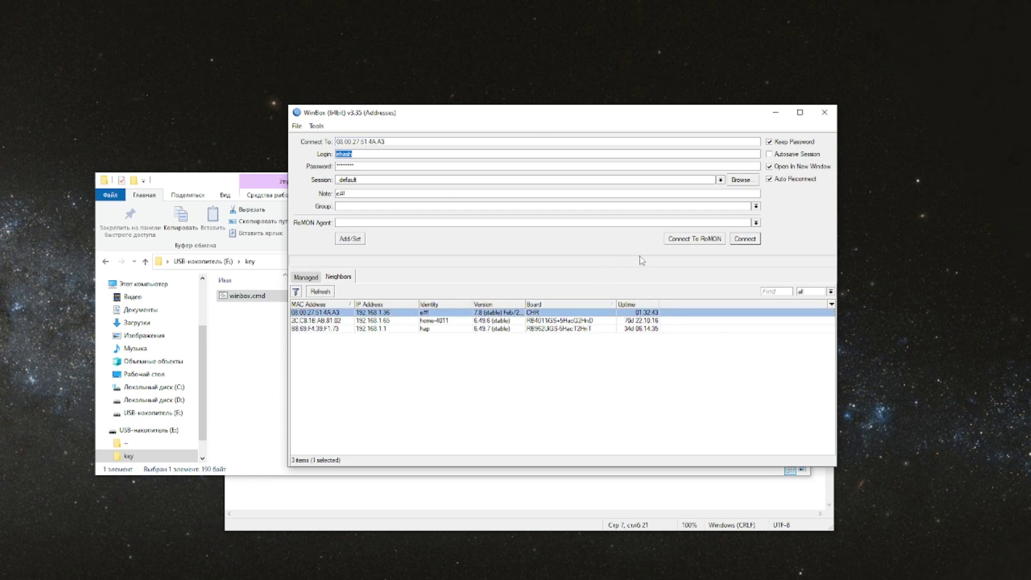
left_click(731, 242)
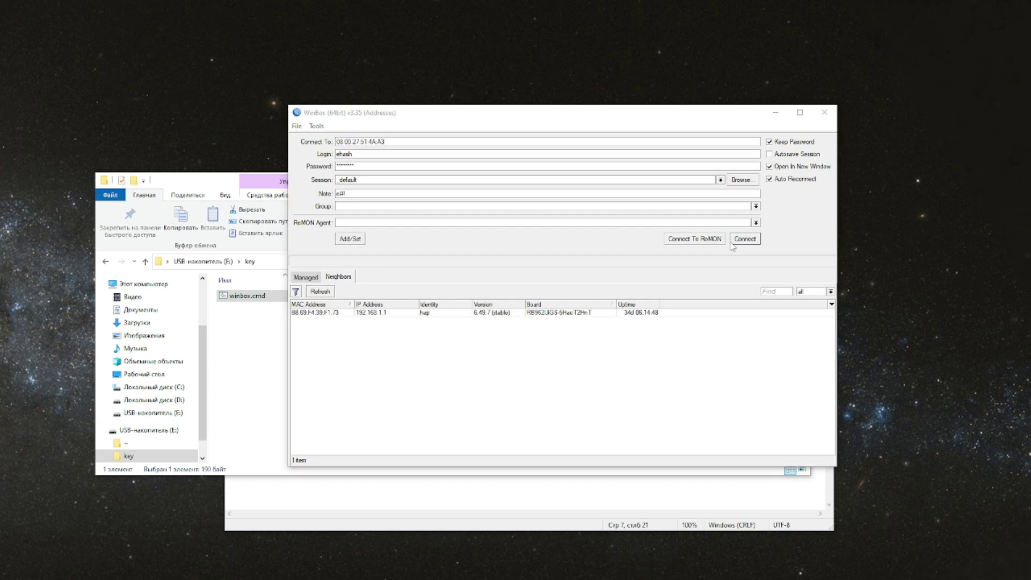
left_click(317, 240)
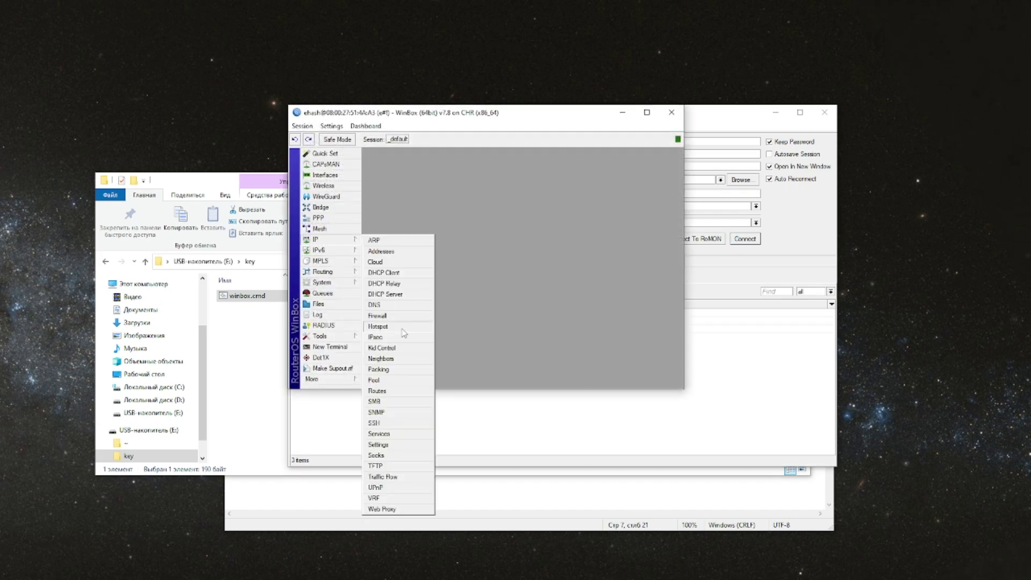
Show the Firewall window maximized with the WinBox interface text enlarged twice
left_click(375, 315)
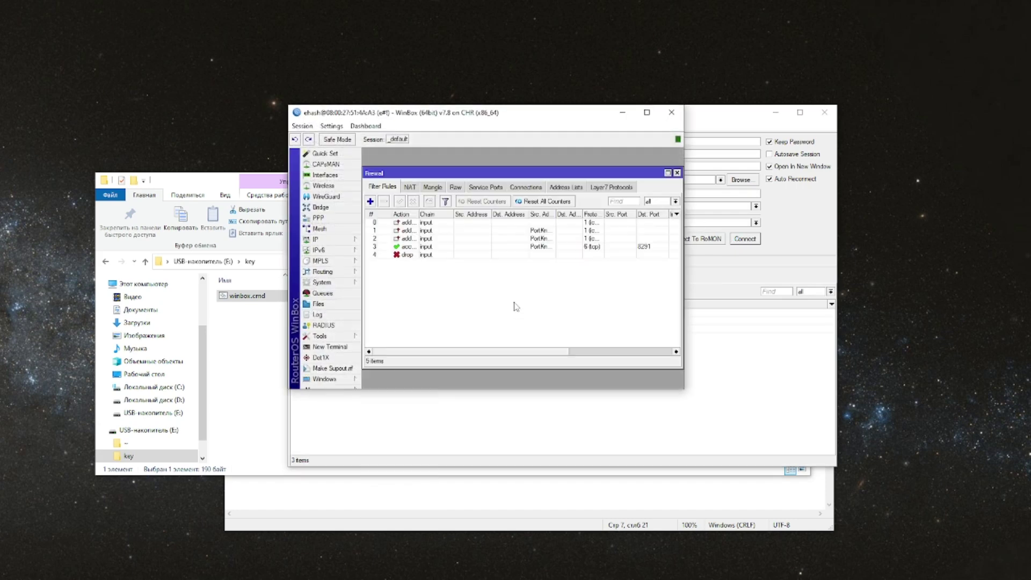
left_click(647, 112)
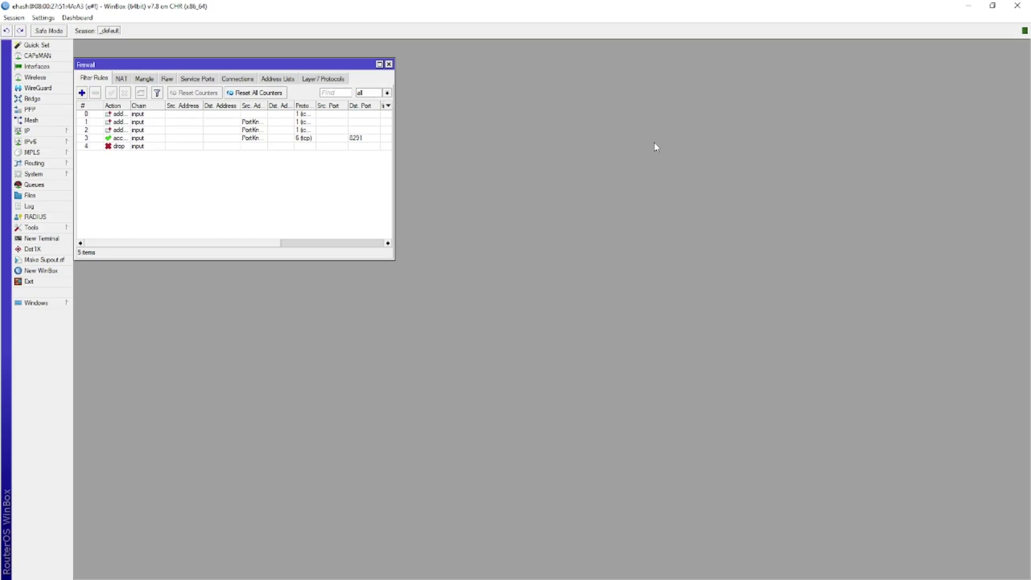
left_click(379, 64)
left_click(43, 18)
left_click(56, 59)
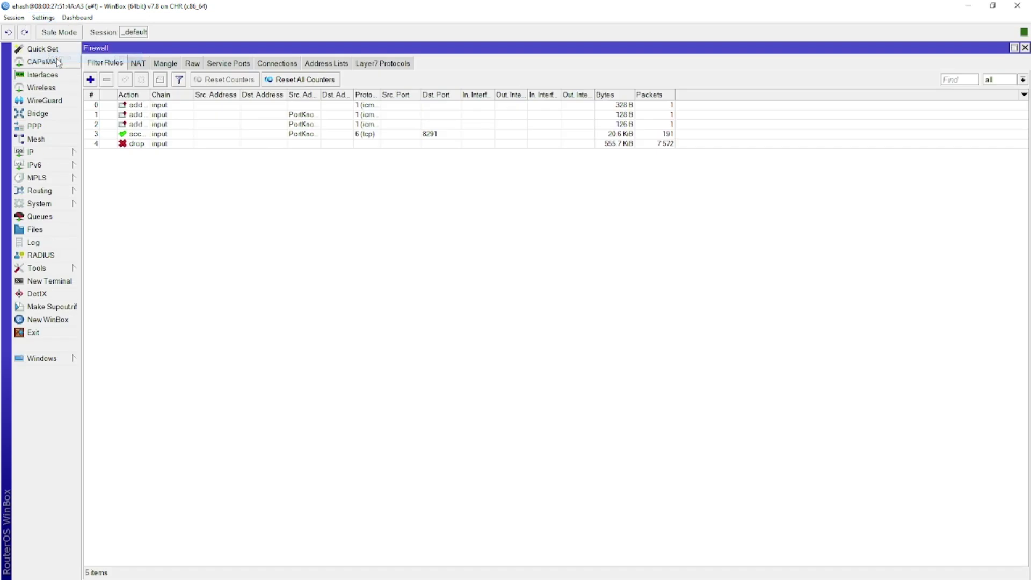
left_click(43, 18)
left_click(59, 58)
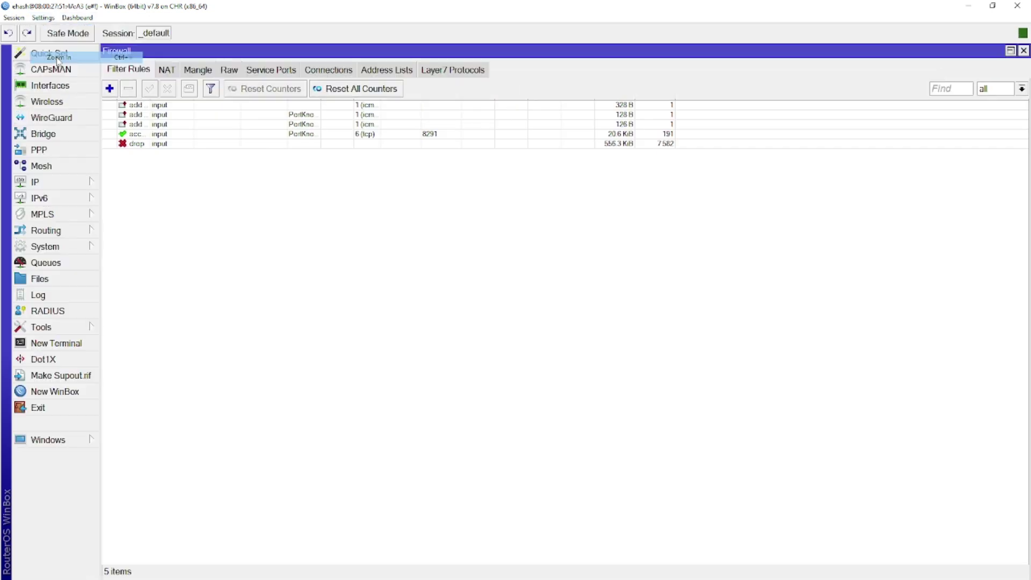
Reset all firewall rule counters and delete the PortKnokin address-list entry
left_click(726, 122)
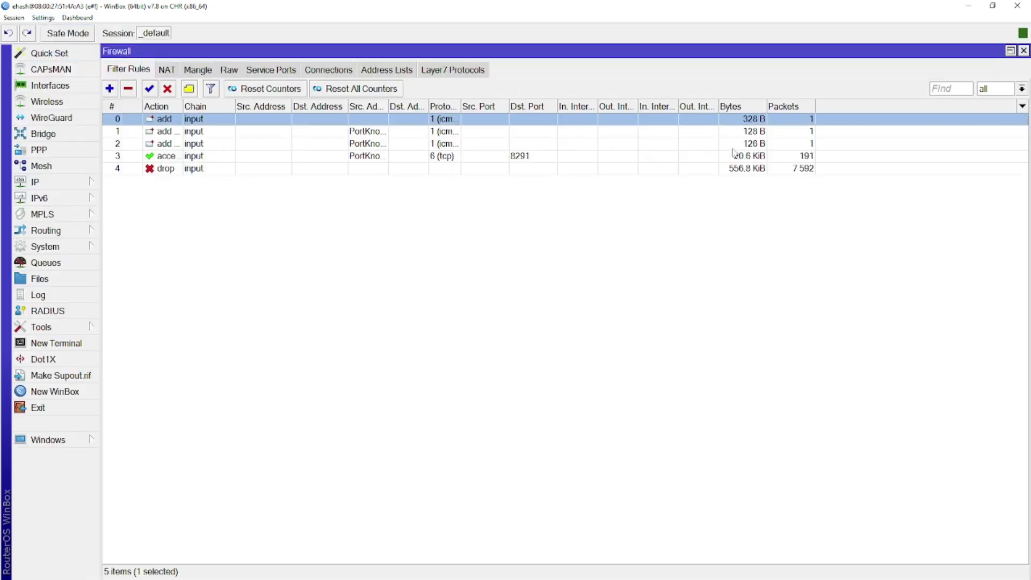
left_click(367, 90)
left_click(383, 71)
left_click(347, 119)
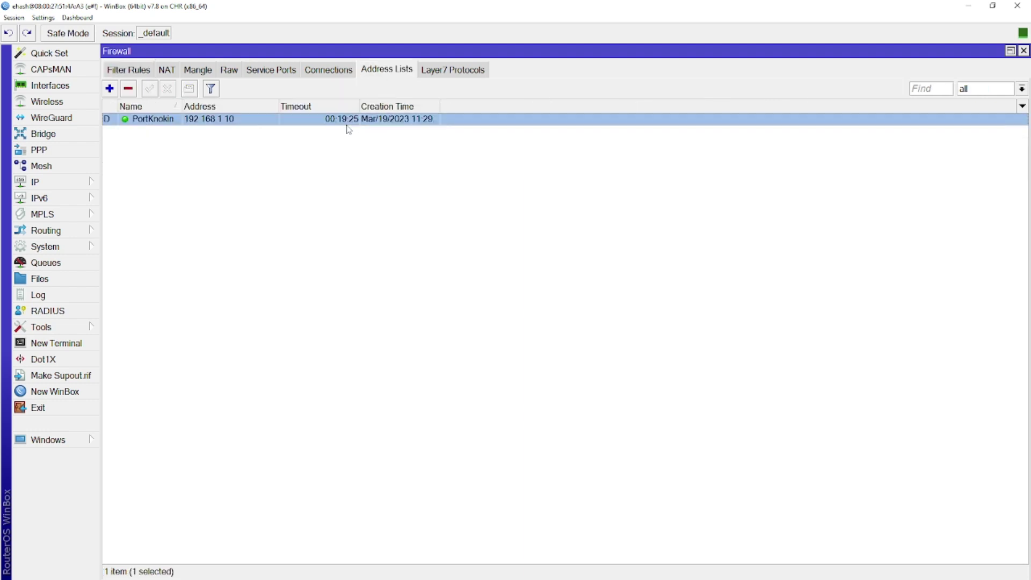
key("Delete")
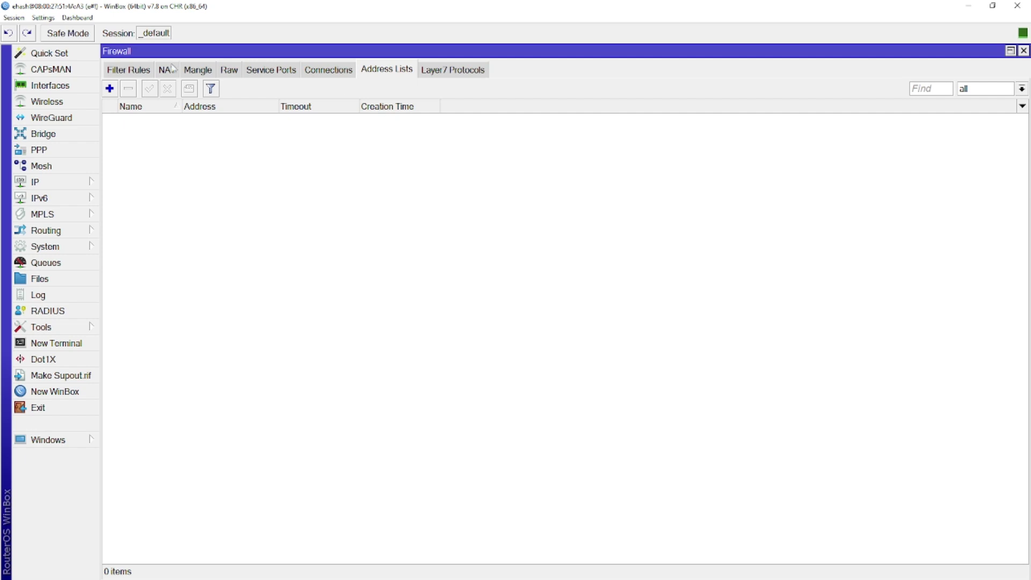
Back on Filter Rules, run winbox.cmd from the key folder, keeping its window clear of the rules
left_click(132, 70)
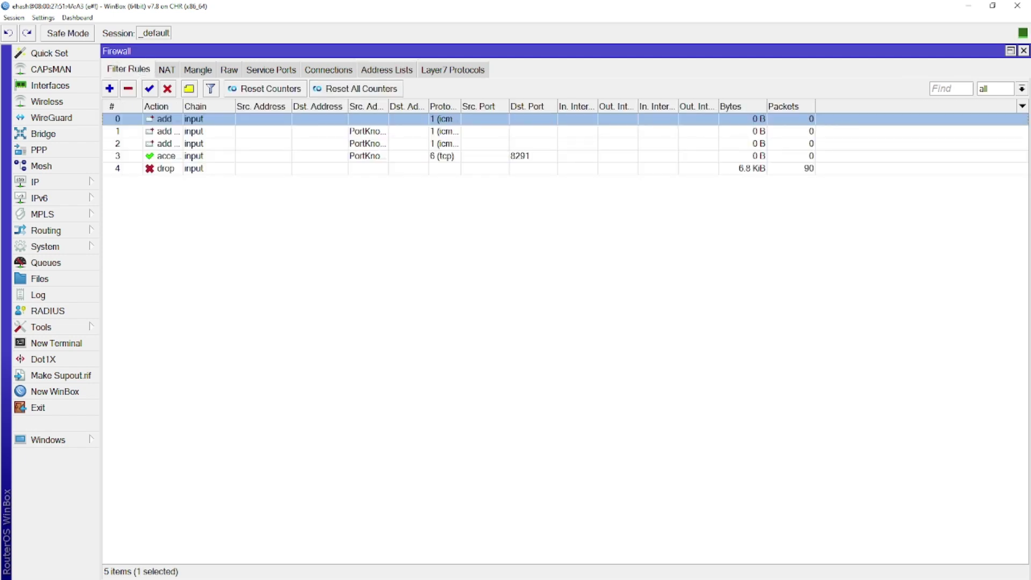
key("alt+Tab")
double_click(299, 360)
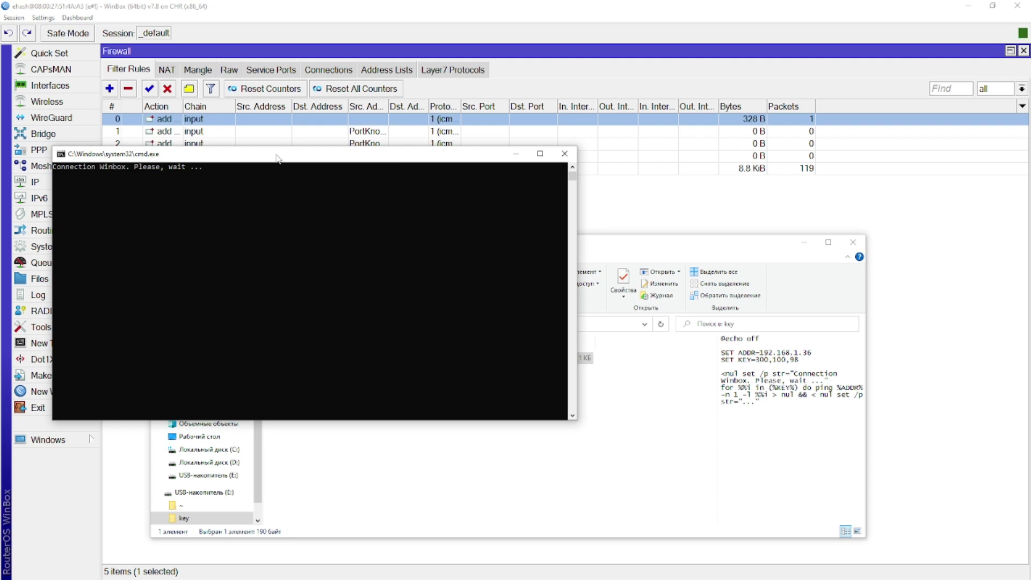
left_click_drag(277, 158, 414, 233)
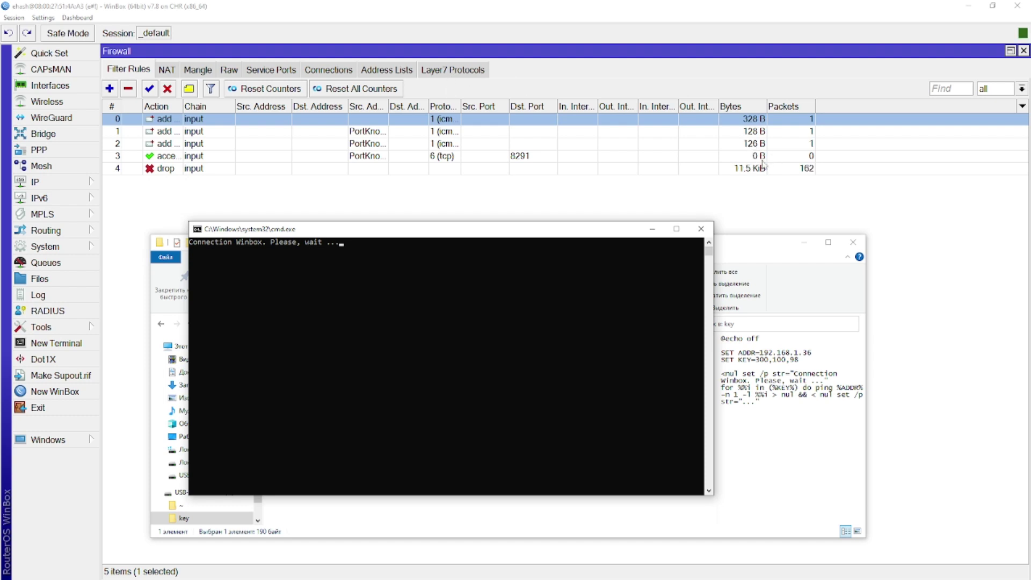
Check that 192.168.1.10 is in the PortKnocking address lists, select filter rule 3, then end the session
left_click(381, 69)
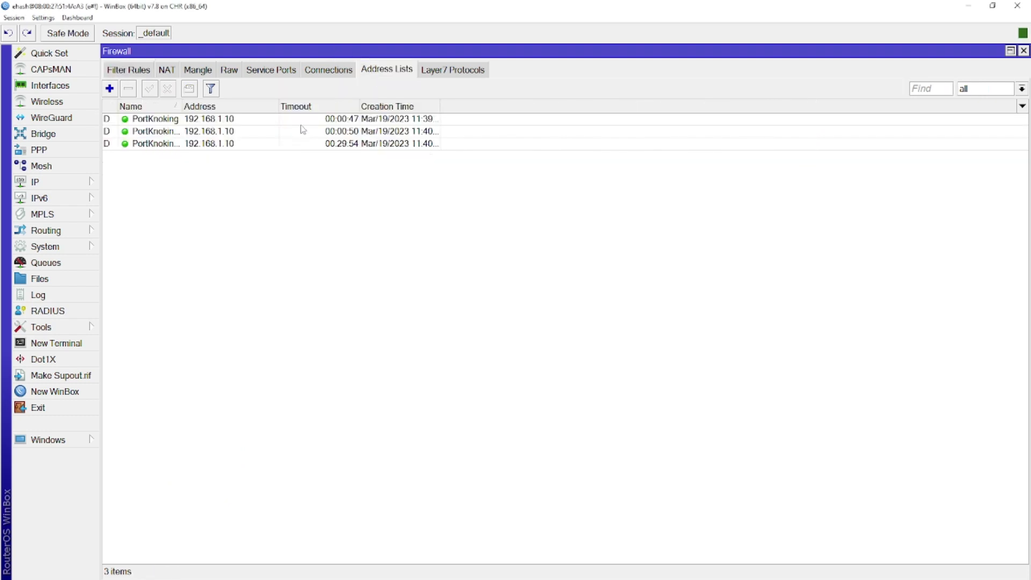
left_click(129, 69)
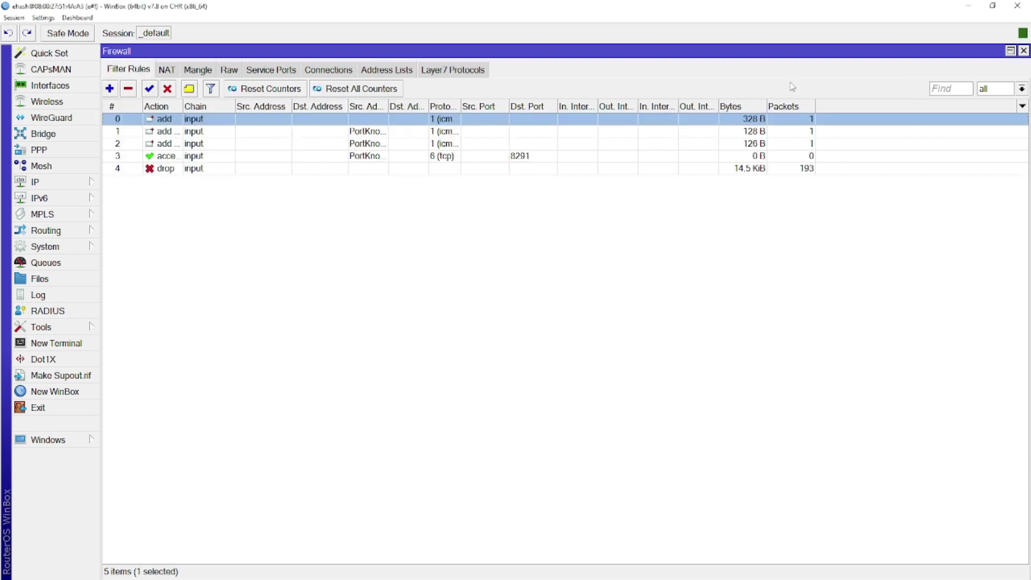
key("Down")
key("Down")
key("Down")
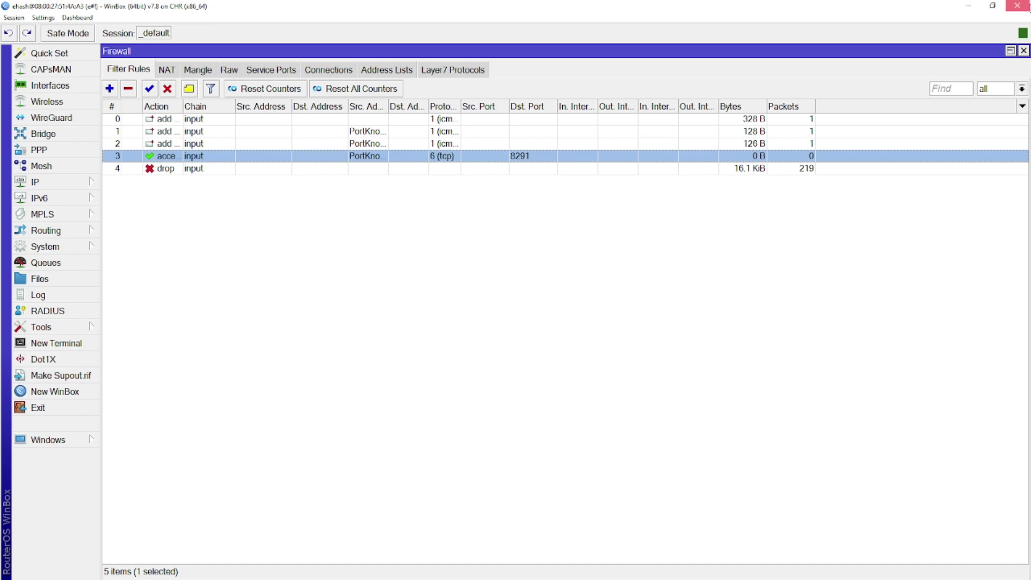
left_click(1016, 5)
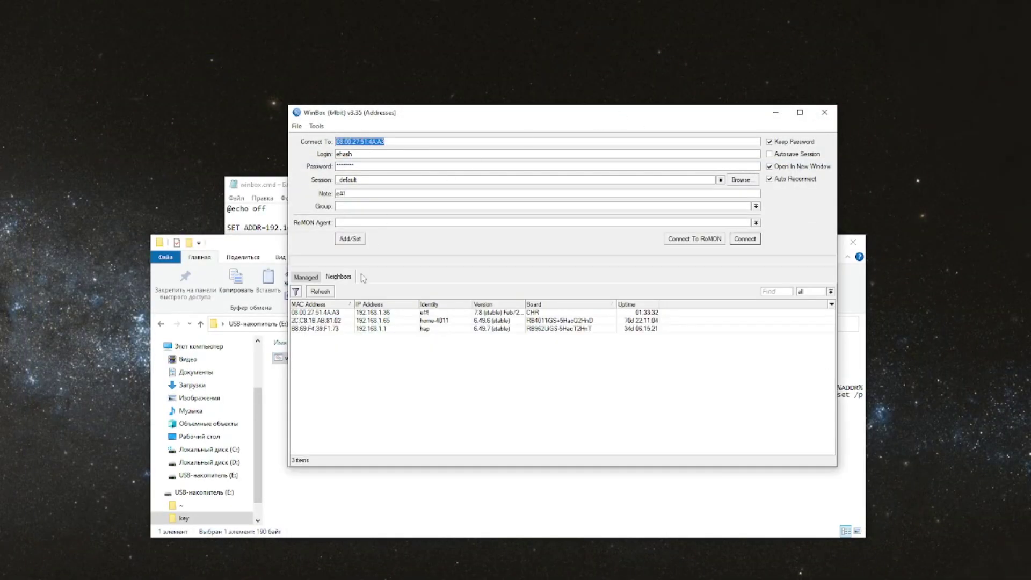
Connect to the router at 192.168.1.36 and maximize its session window
left_click(372, 313)
left_click(744, 239)
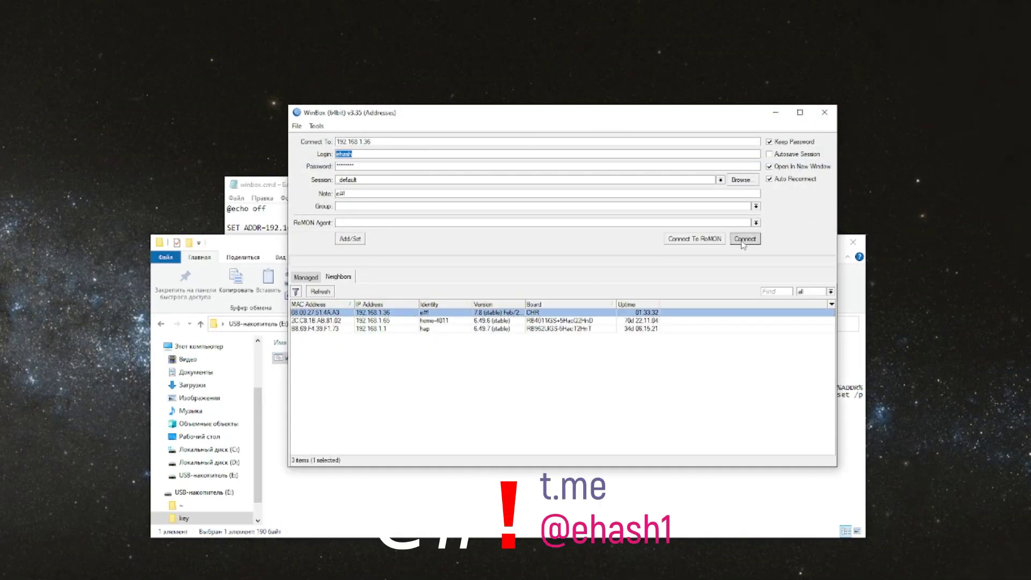
double_click(576, 115)
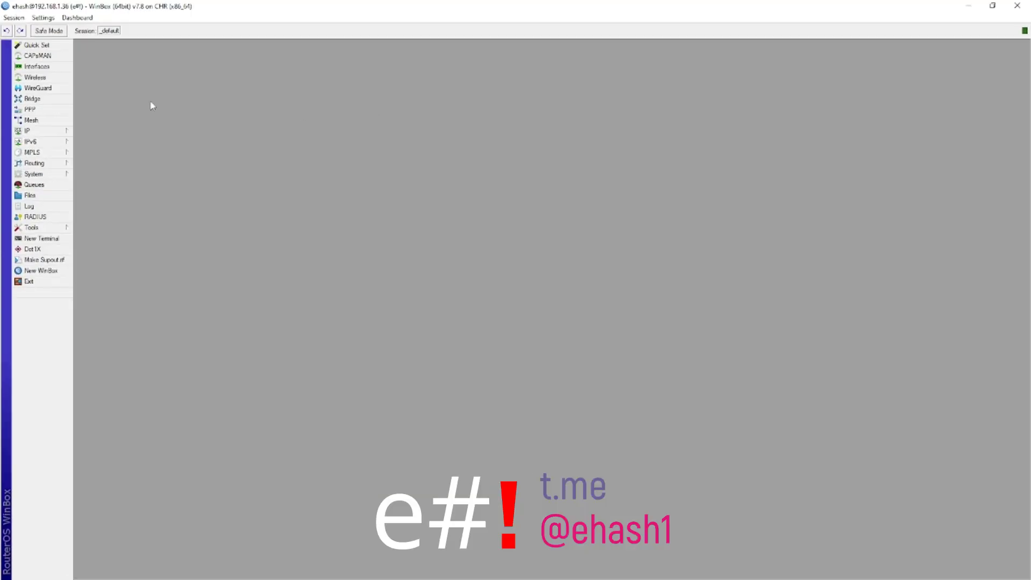
Show the firewall address lists holding the three PortKnocking entries for 192.168.1.10
left_click(43, 130)
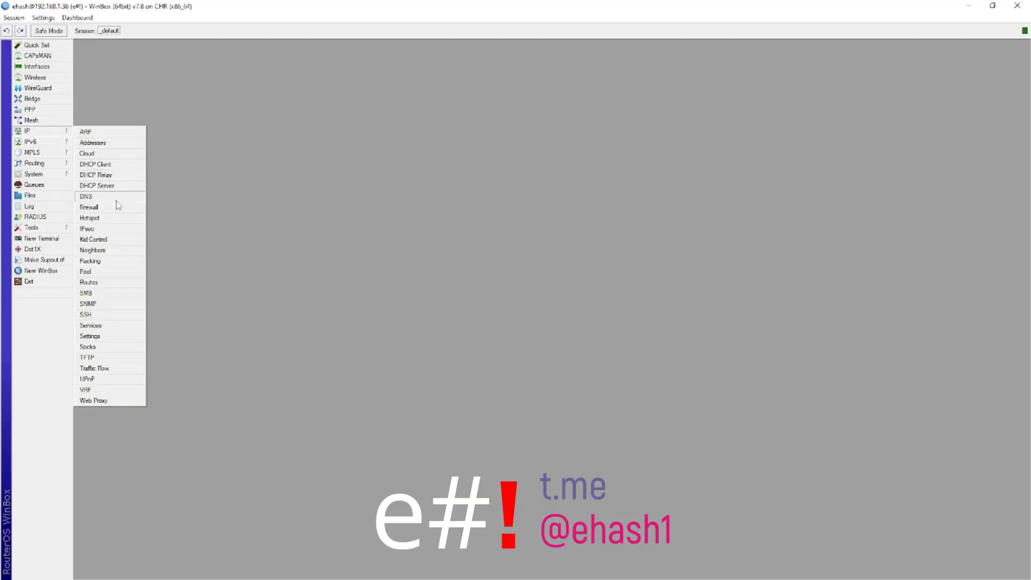
left_click(119, 208)
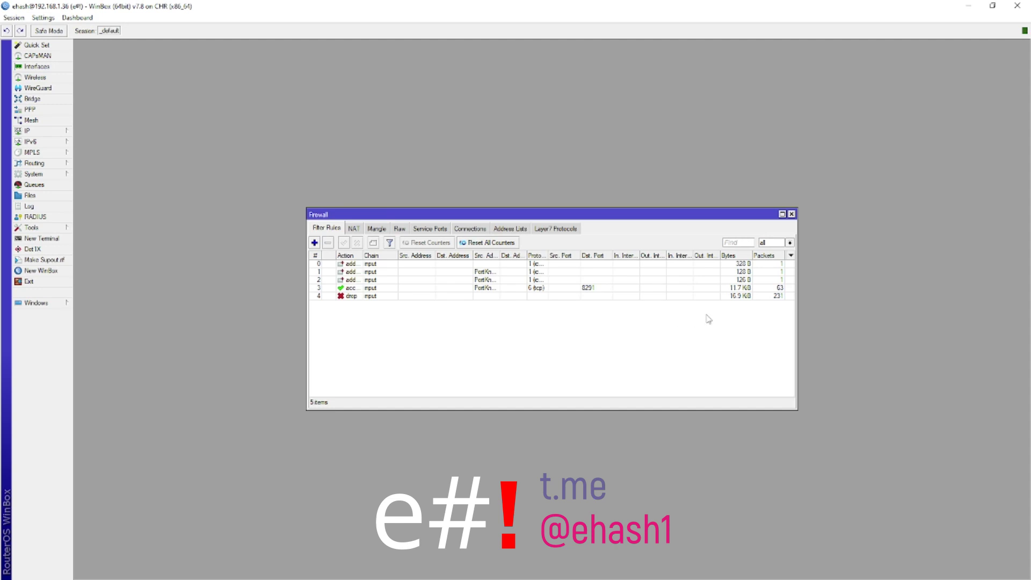
left_click(512, 229)
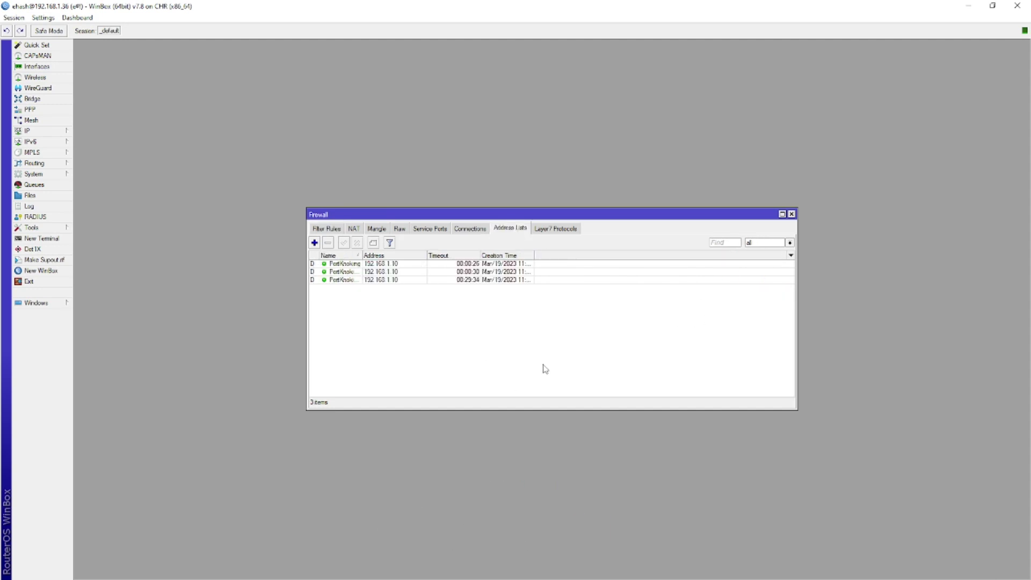